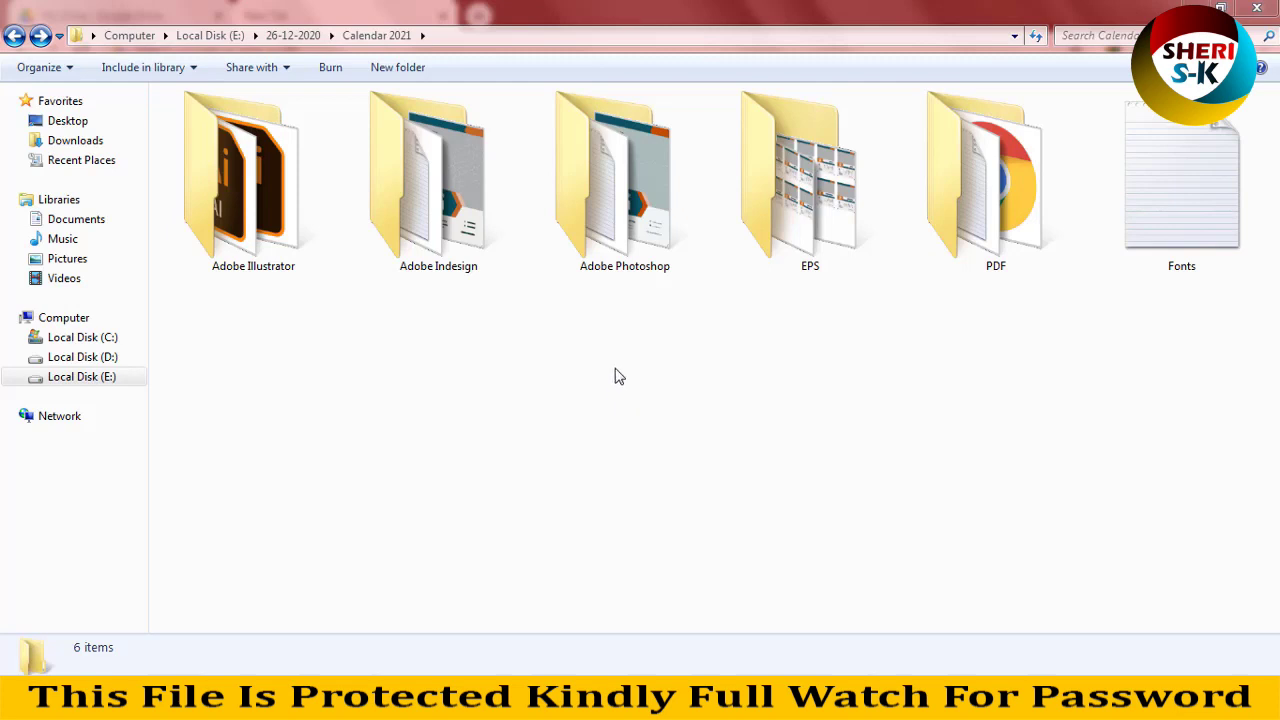
Look through the Calendar 2021 folders and preview the contents of the PDF folder.
click(285, 228)
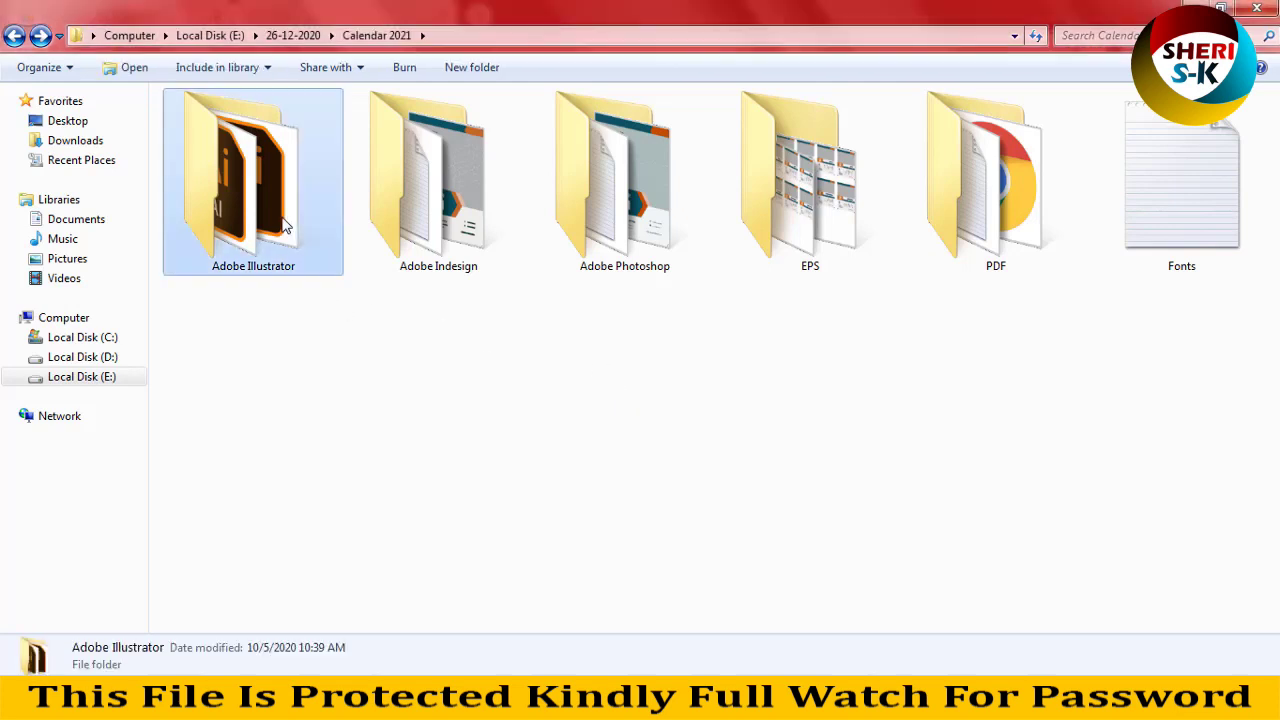
click(420, 240)
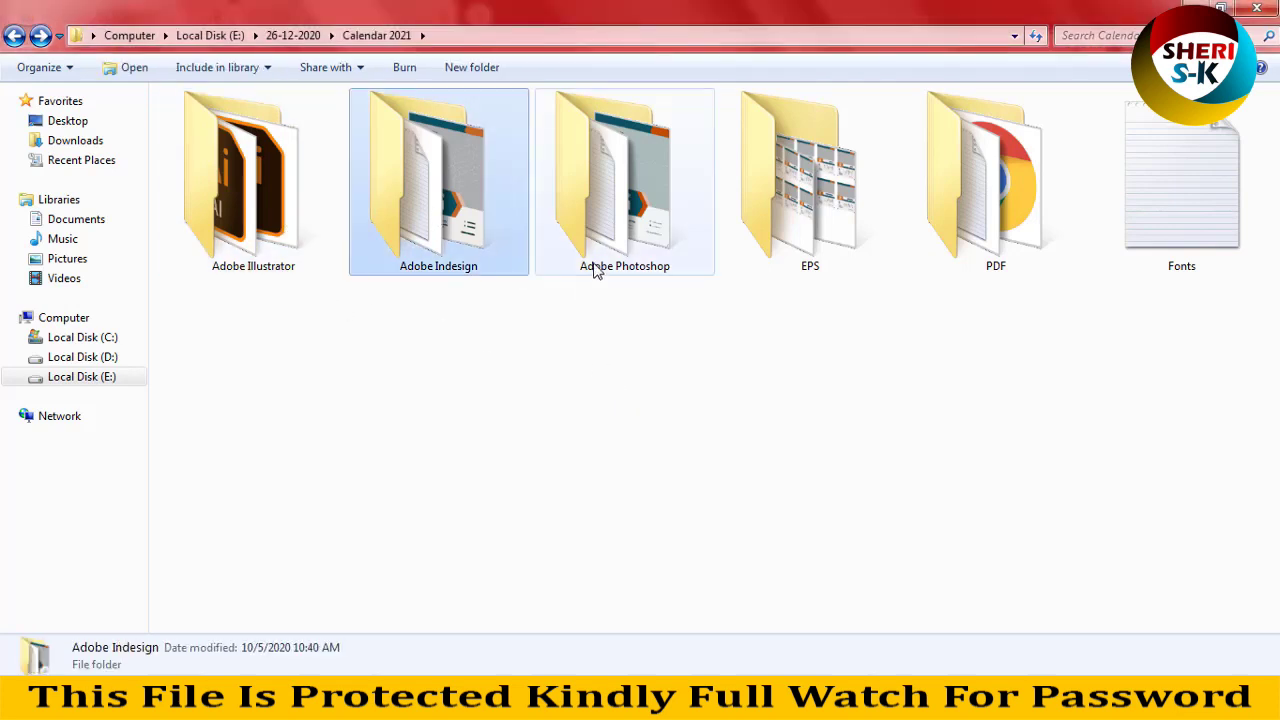
click(605, 248)
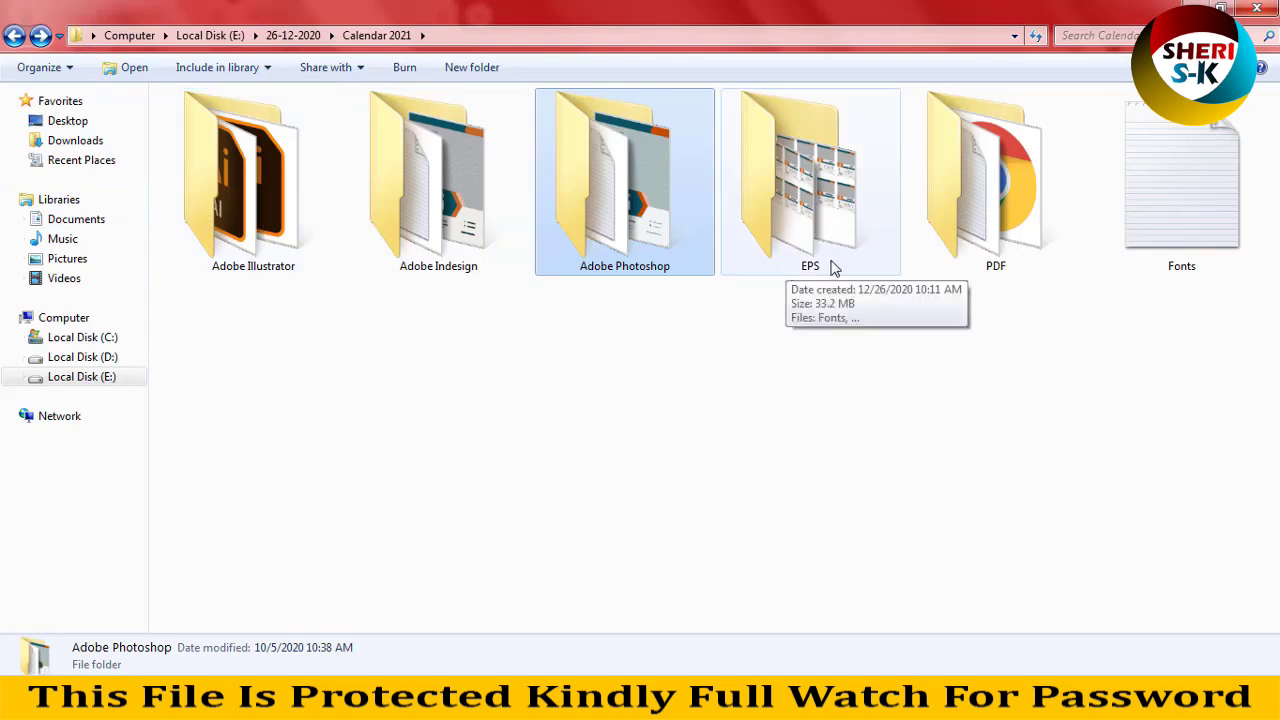
click(943, 214)
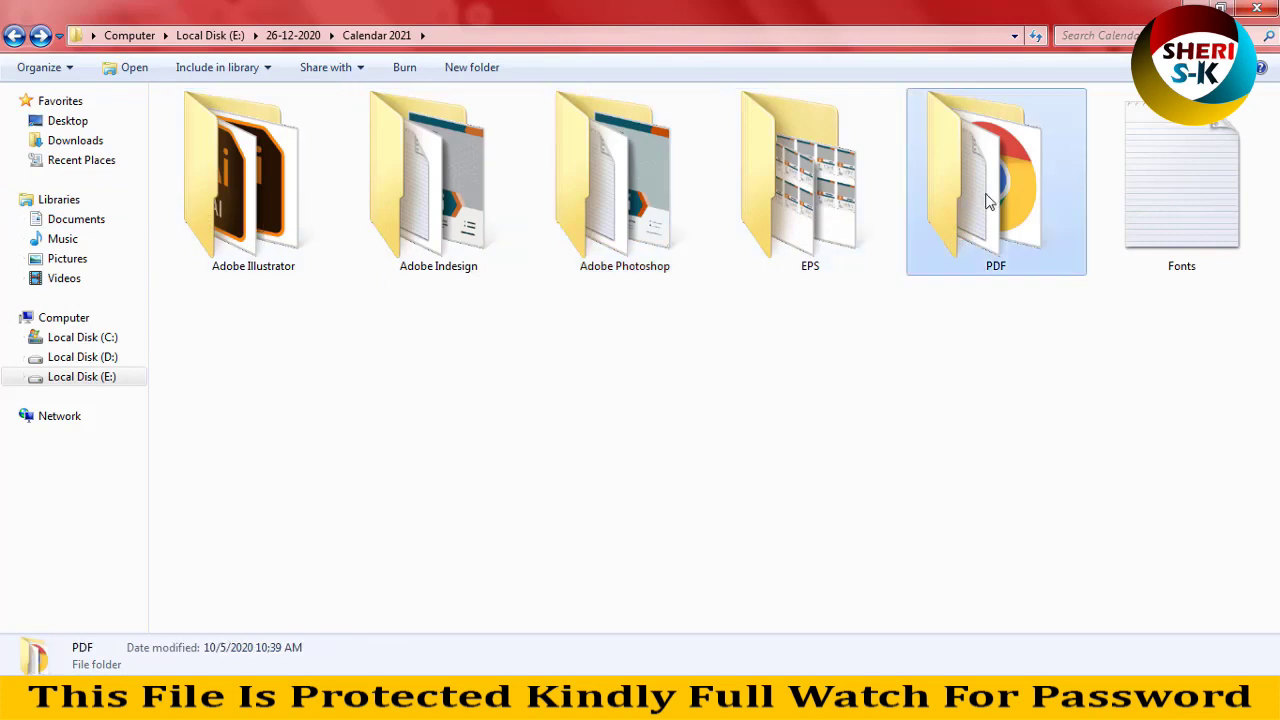
double_click(1020, 206)
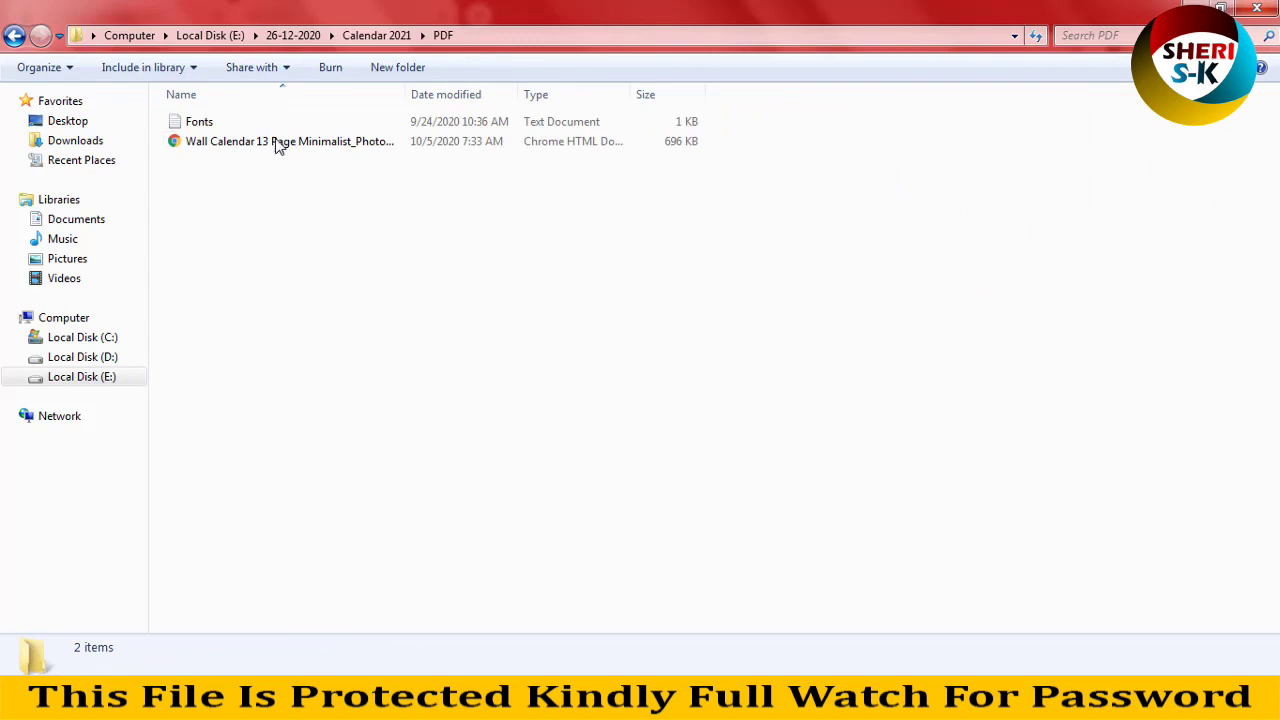
click(14, 35)
click(1165, 205)
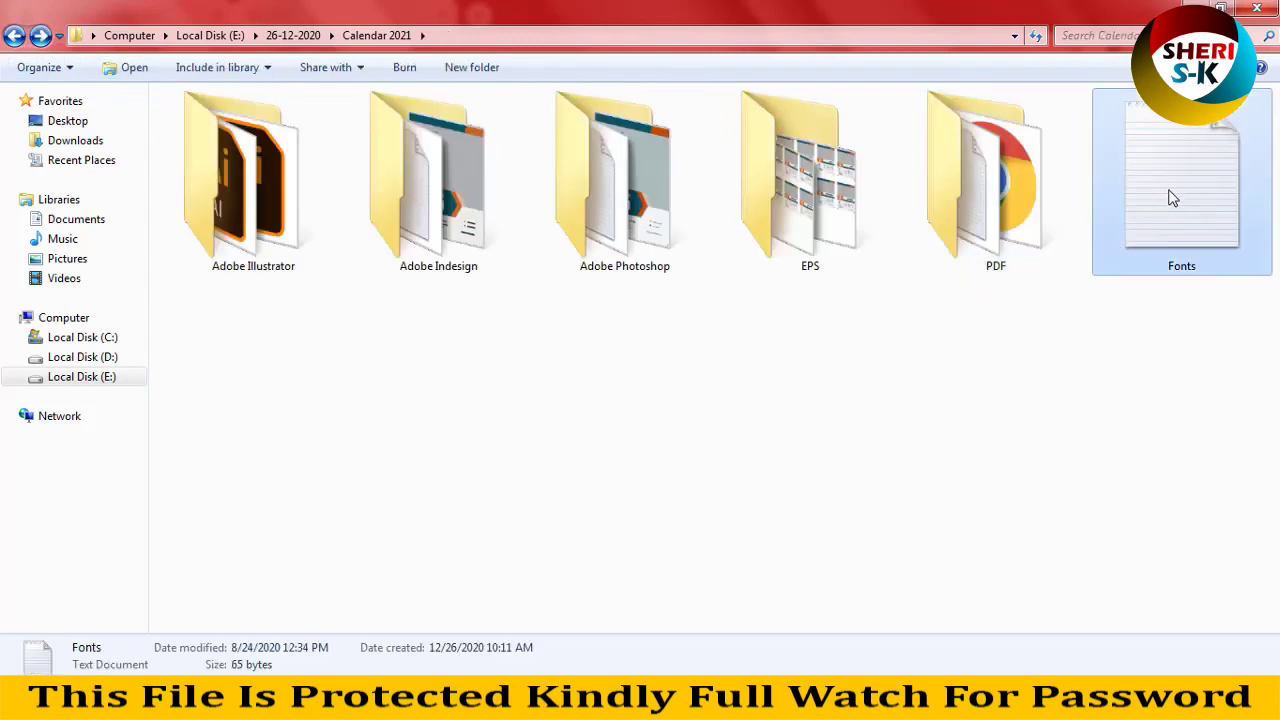
click(671, 340)
Preview the Adobe Indesign and Adobe Photoshop folders, returning to Calendar 2021 after each.
double_click(474, 218)
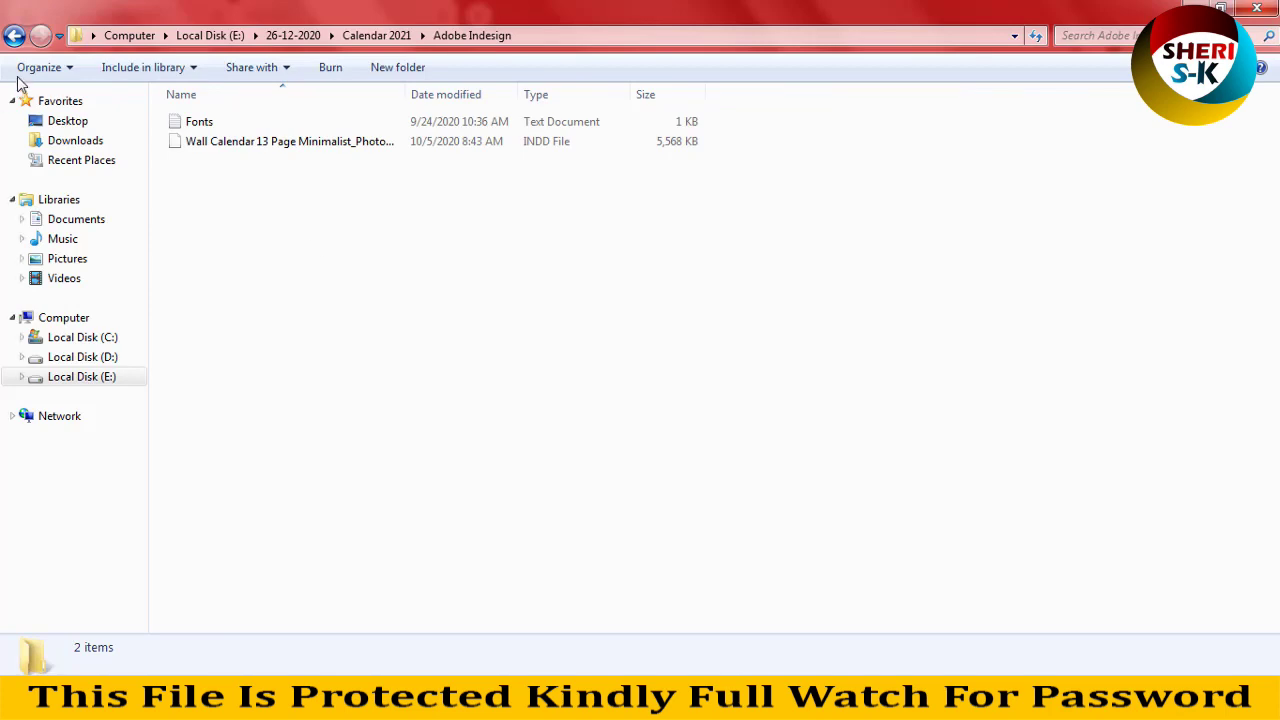
click(14, 35)
double_click(545, 215)
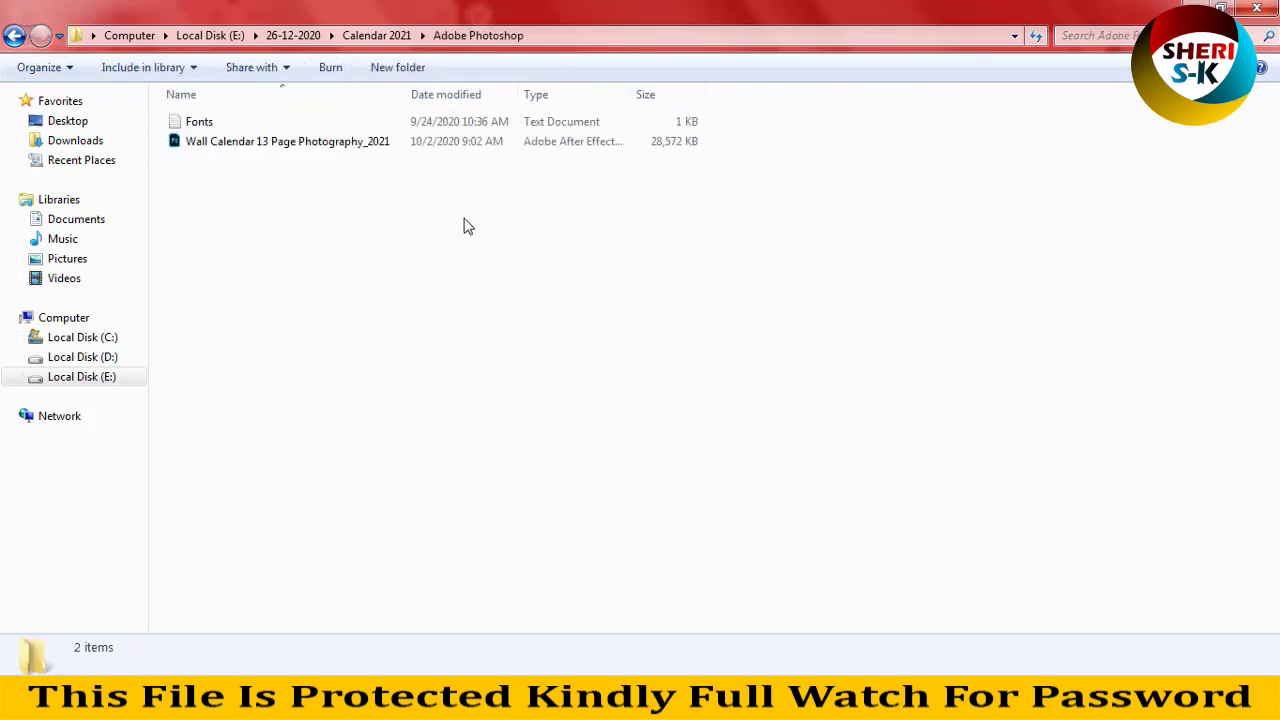
click(14, 35)
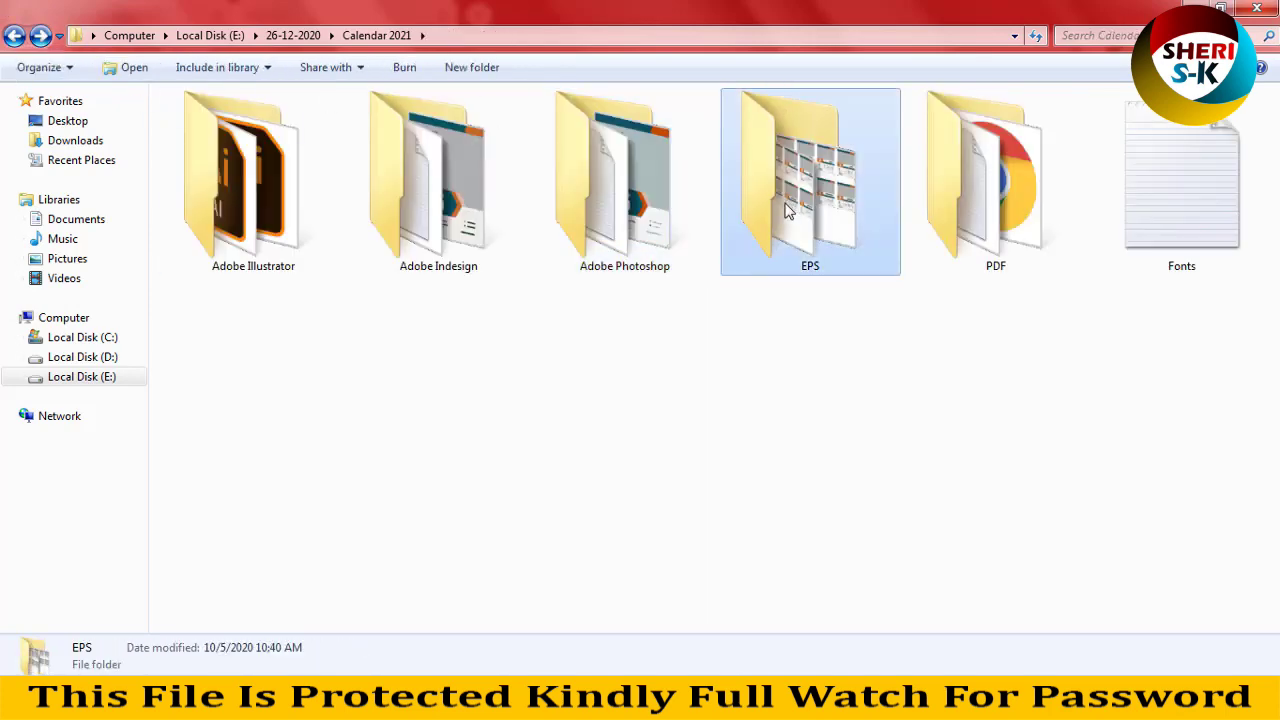
Browse the EPS folder's calendar files, from August through December and back to Cover.
double_click(790, 210)
scroll(730, 200, down, 5)
click(572, 285)
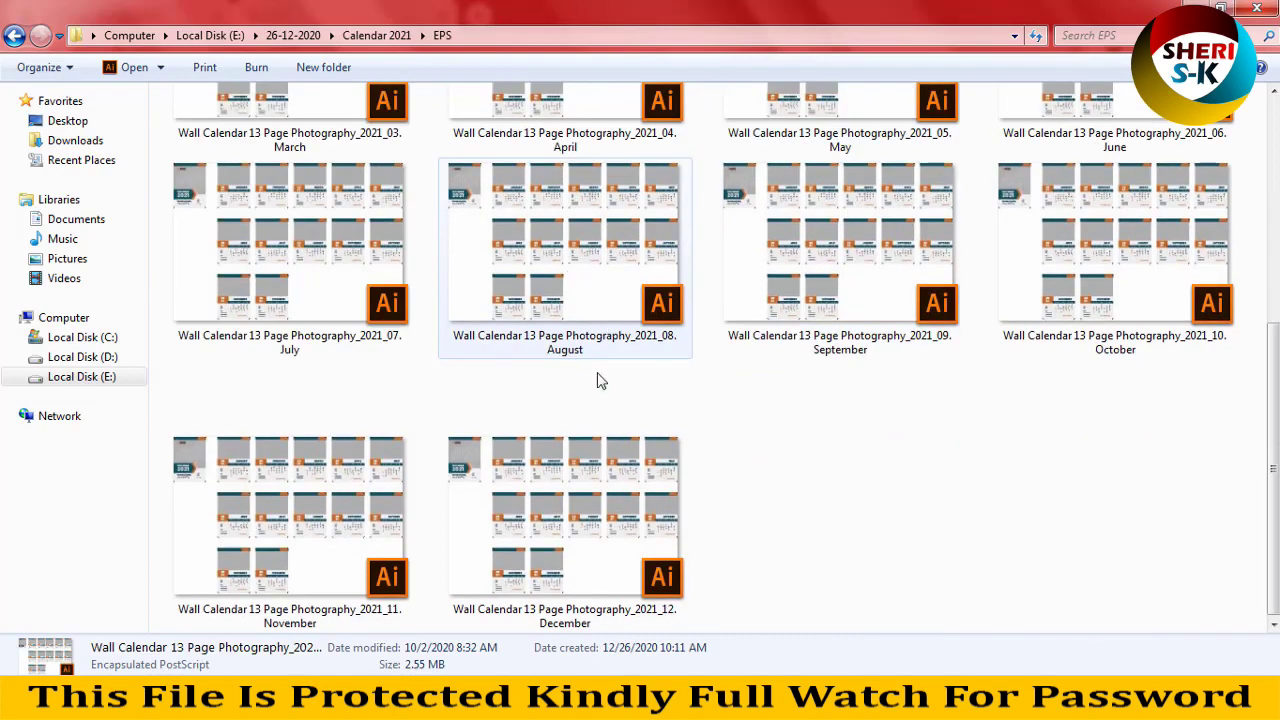
click(500, 472)
click(420, 490)
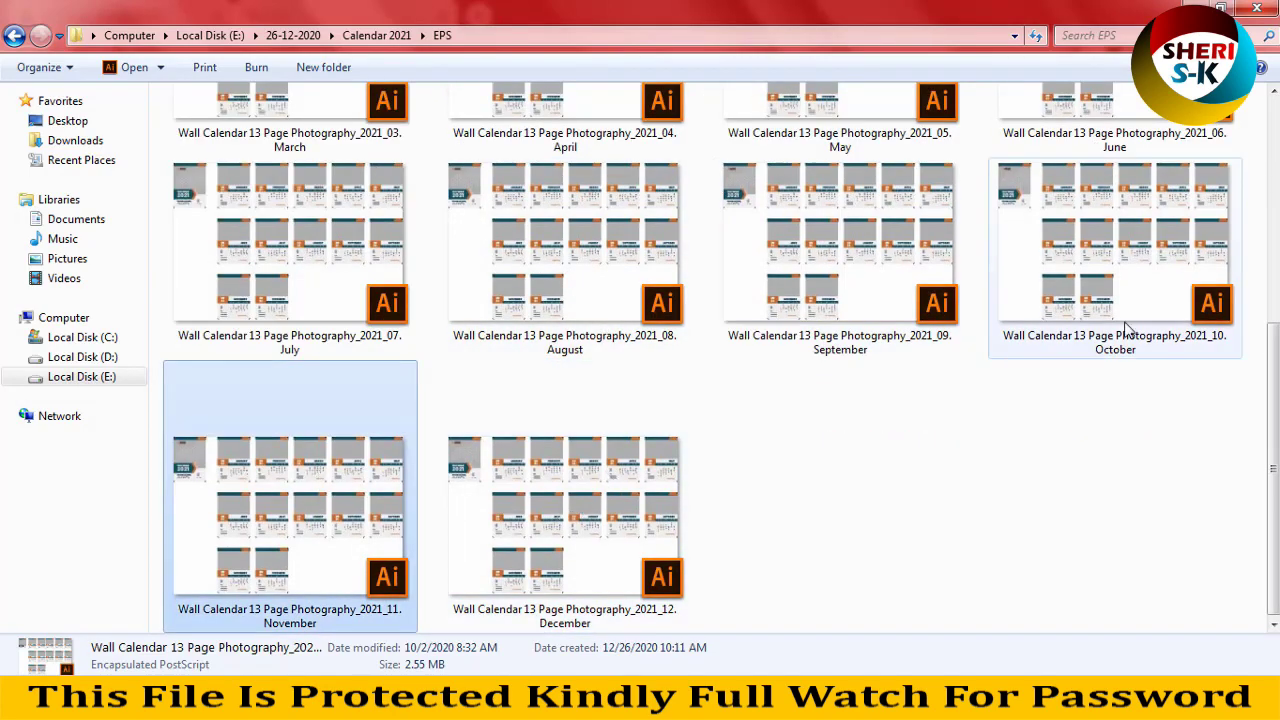
click(1179, 281)
click(914, 245)
scroll(707, 295, up, 2)
scroll(707, 295, up, 3)
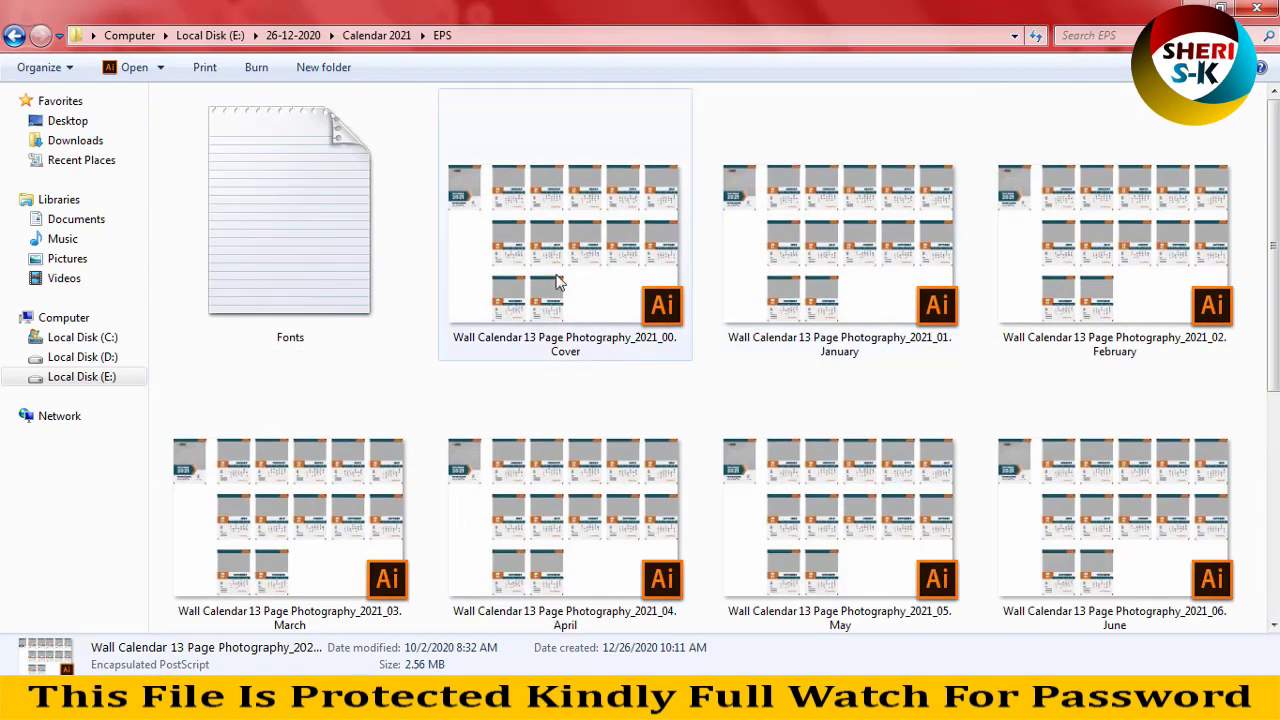
click(572, 272)
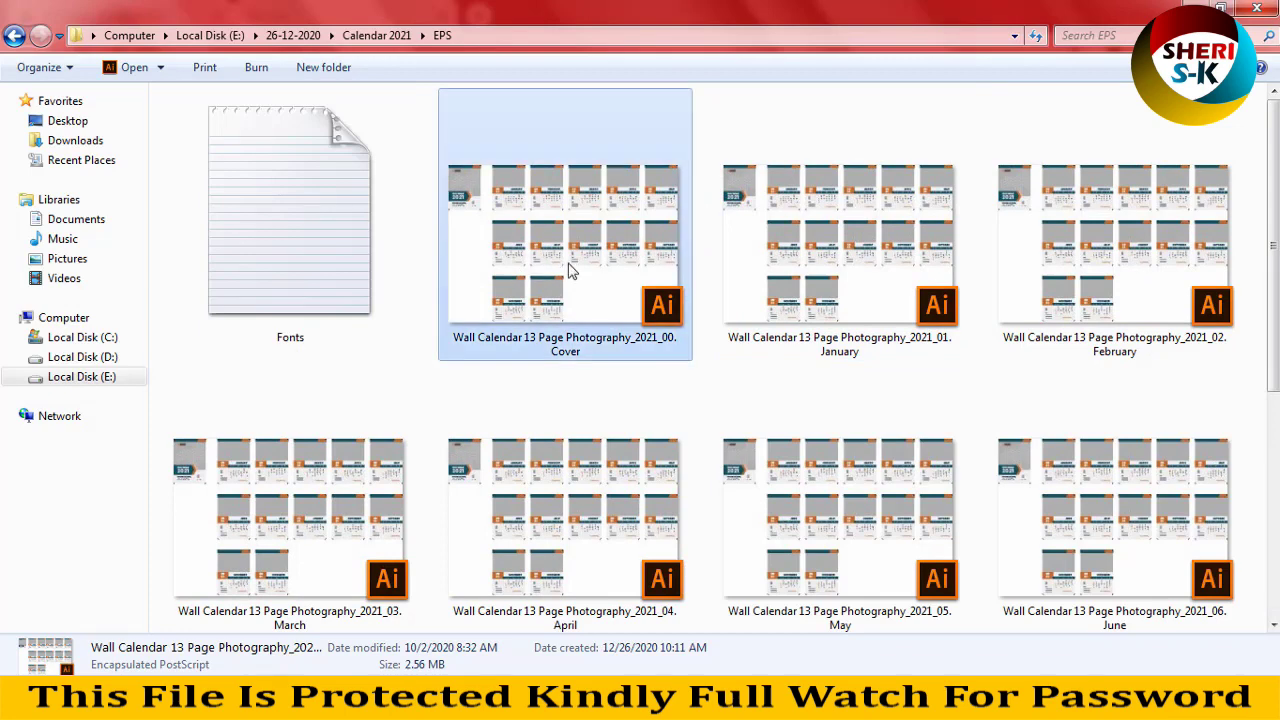
Return to Calendar 2021 and open the Adobe Photoshop folder containing the 2021 PSD.
click(13, 37)
double_click(564, 180)
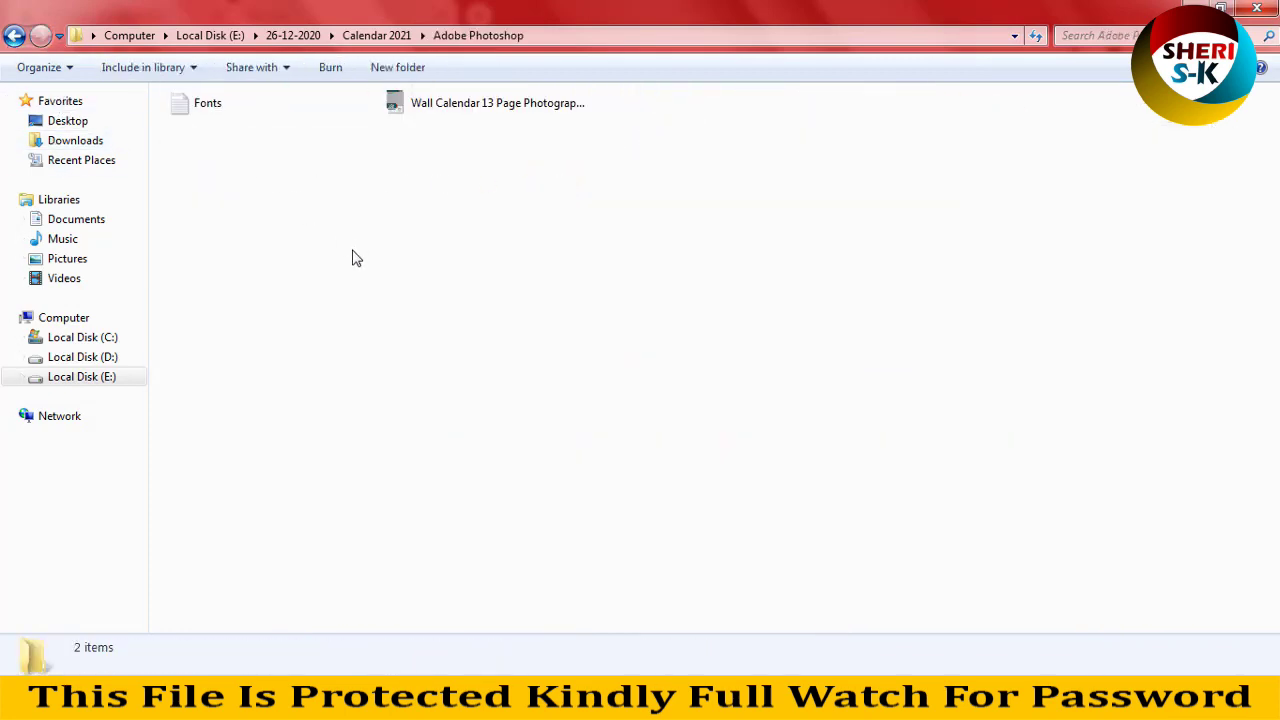
scroll(352, 259, up, 3)
Open Wall Calendar 13 Page Photography_2021.psd and preview pages by toggling the Cover and January groups.
drag(358, 236, 409, 336)
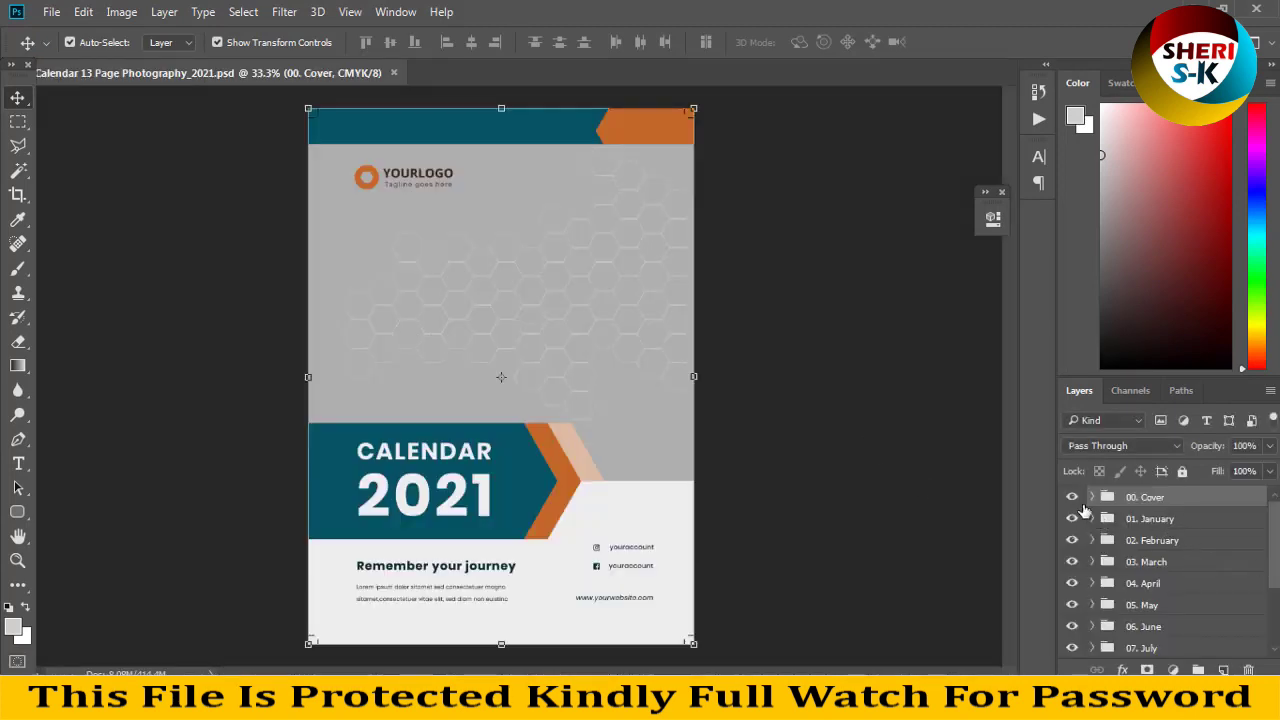
click(1074, 498)
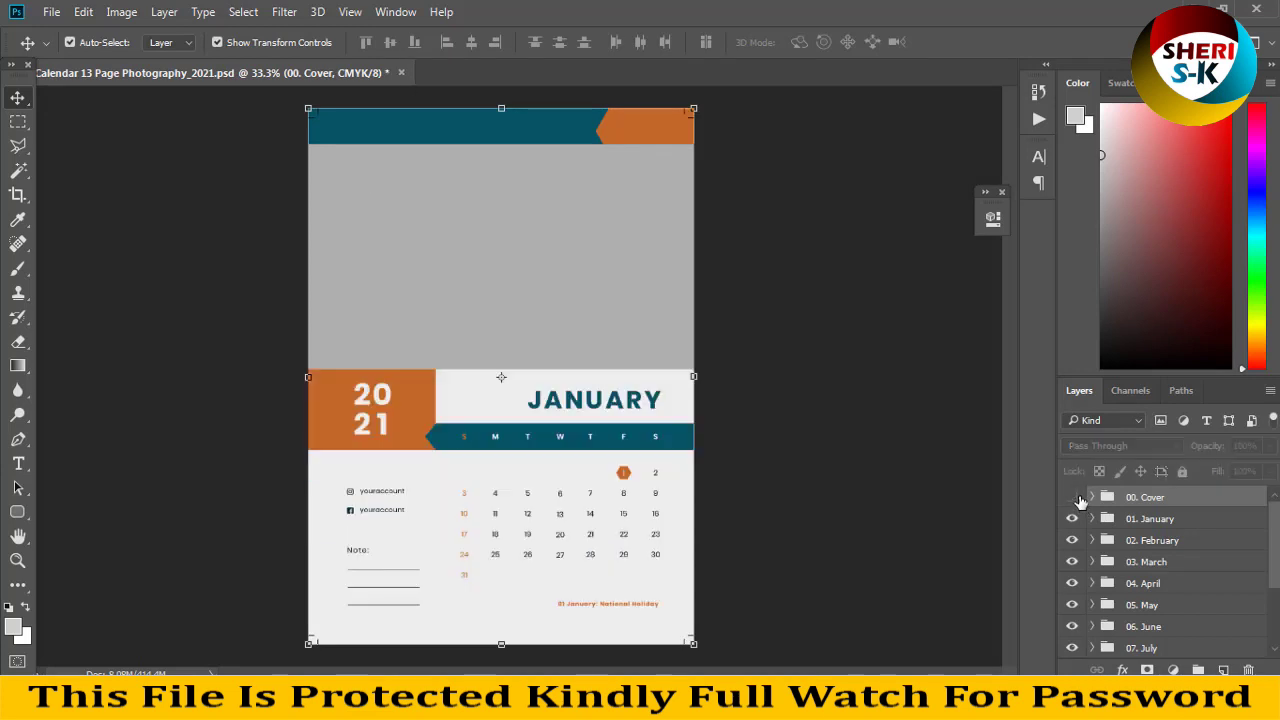
click(1074, 497)
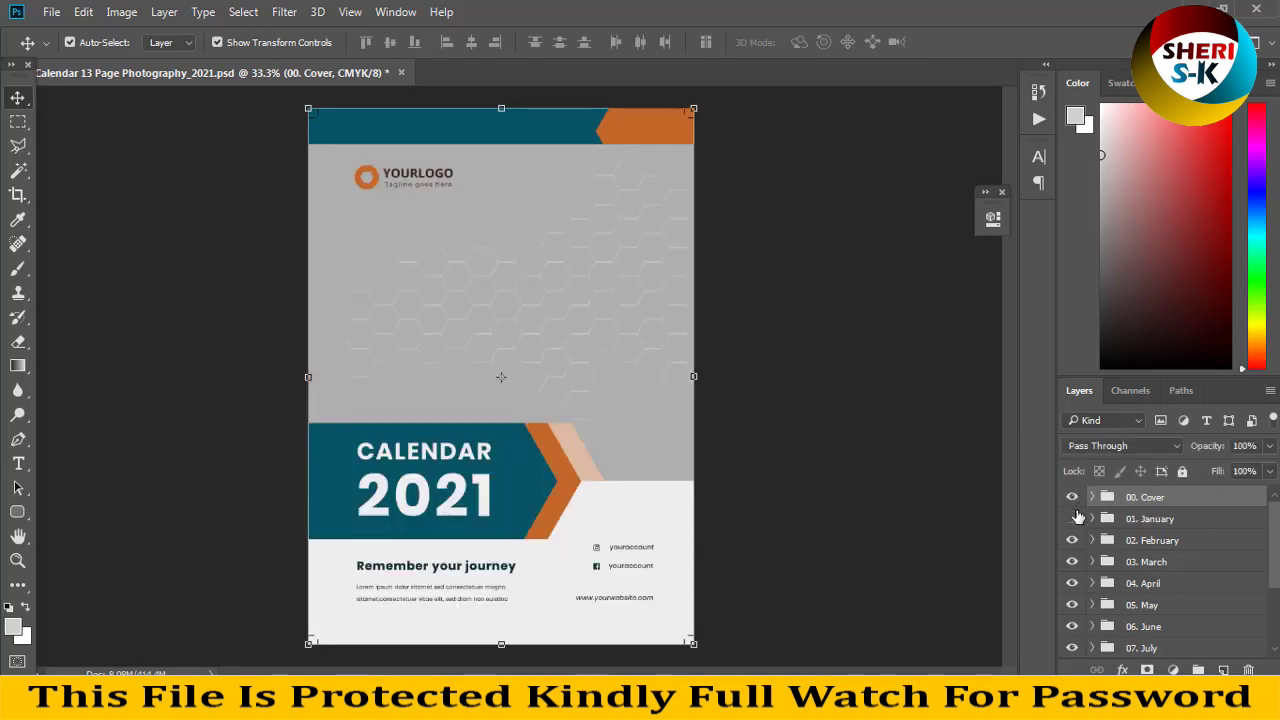
click(1074, 518)
click(1168, 563)
scroll(1176, 572, down, 1)
scroll(1168, 573, down, 2)
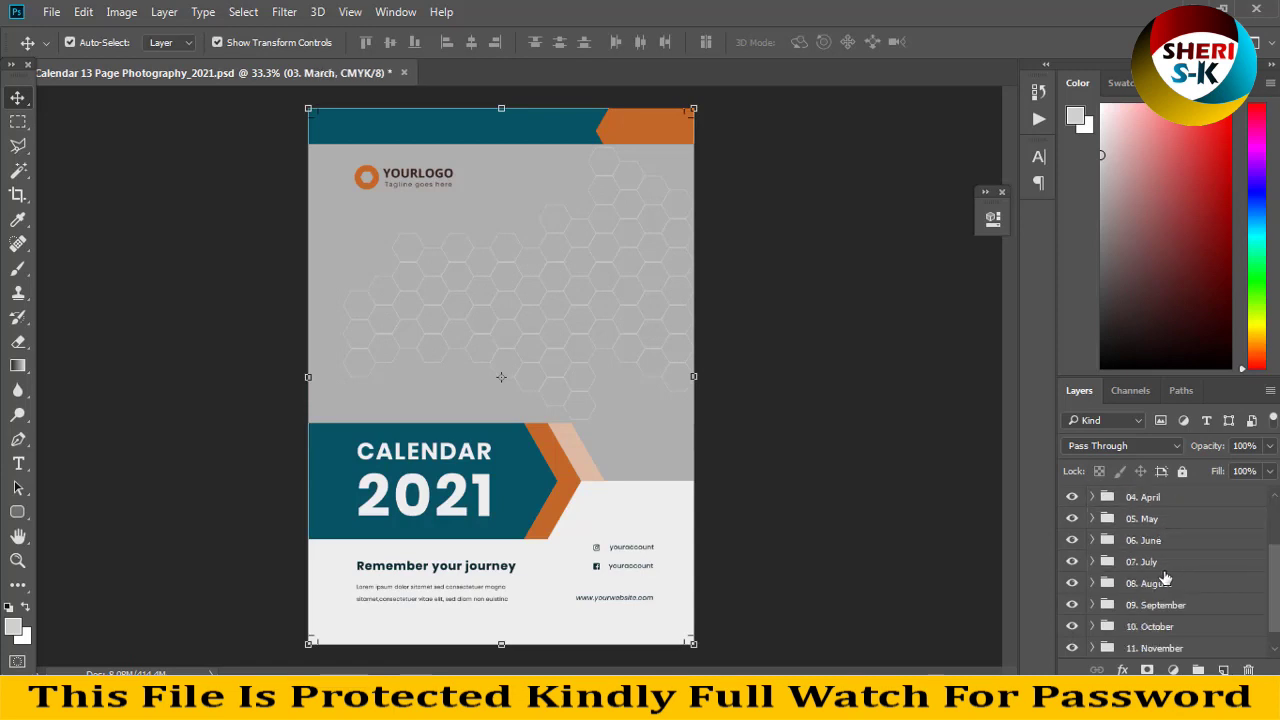
scroll(1165, 578, up, 3)
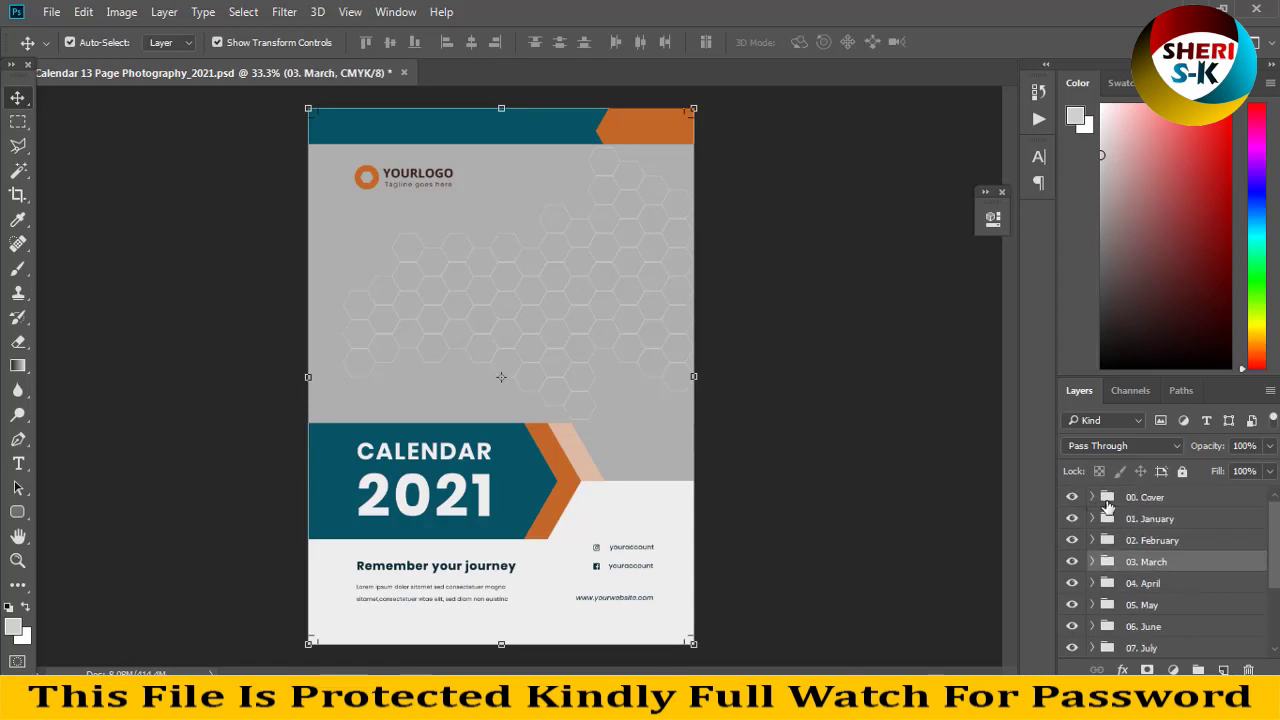
click(1104, 505)
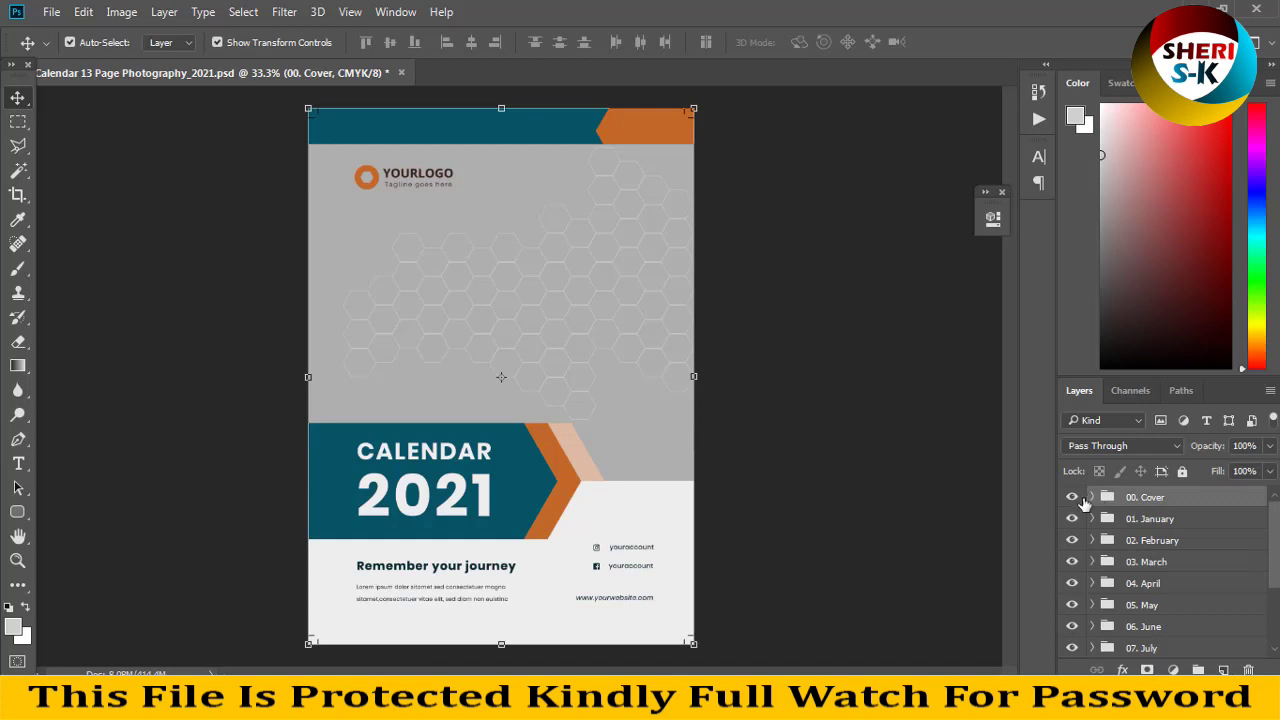
click(1078, 498)
click(1078, 498)
Expand the 00. Cover group, check the YOURLOGO layer, and expand its Image group.
click(1093, 498)
click(1152, 520)
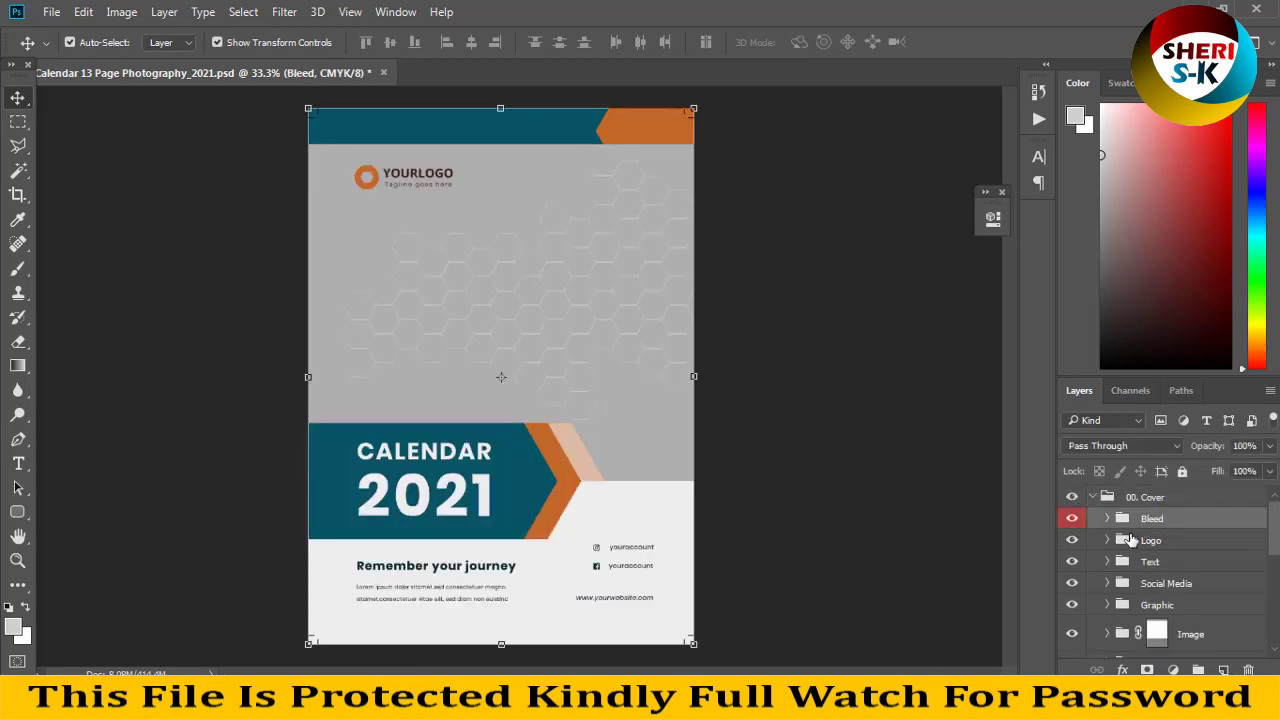
click(1074, 541)
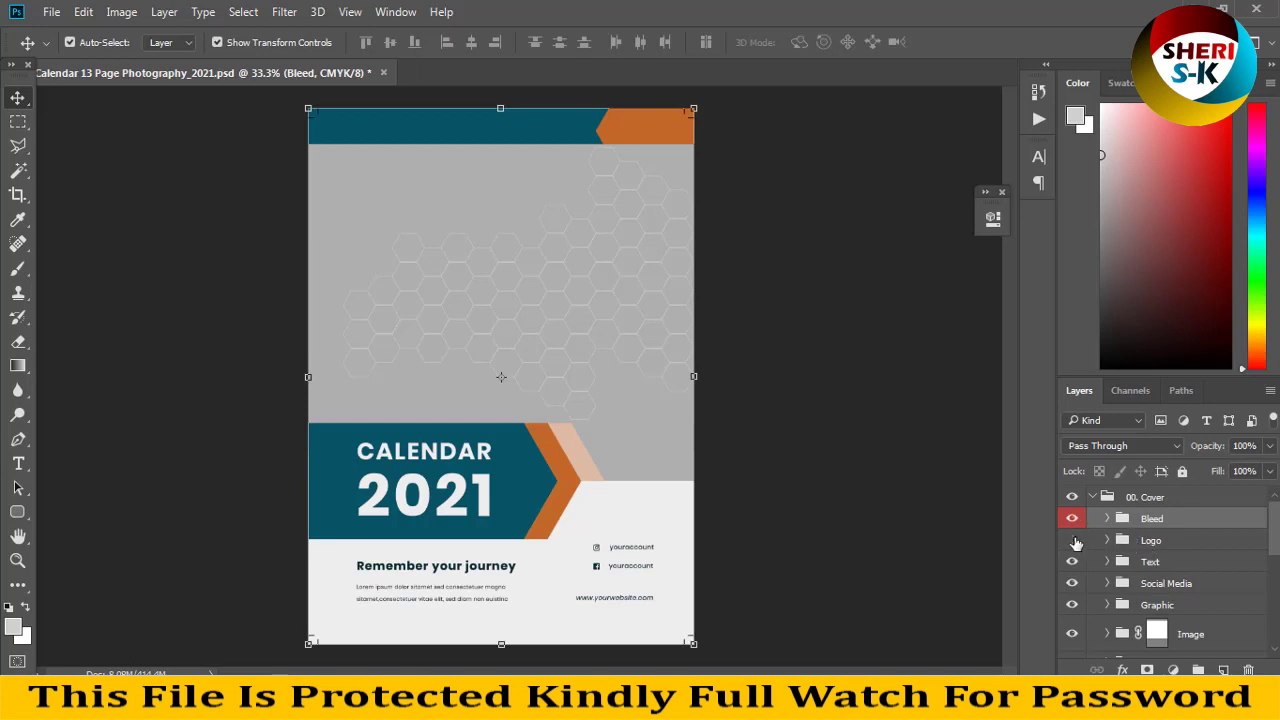
click(1152, 564)
scroll(1163, 600, down, 2)
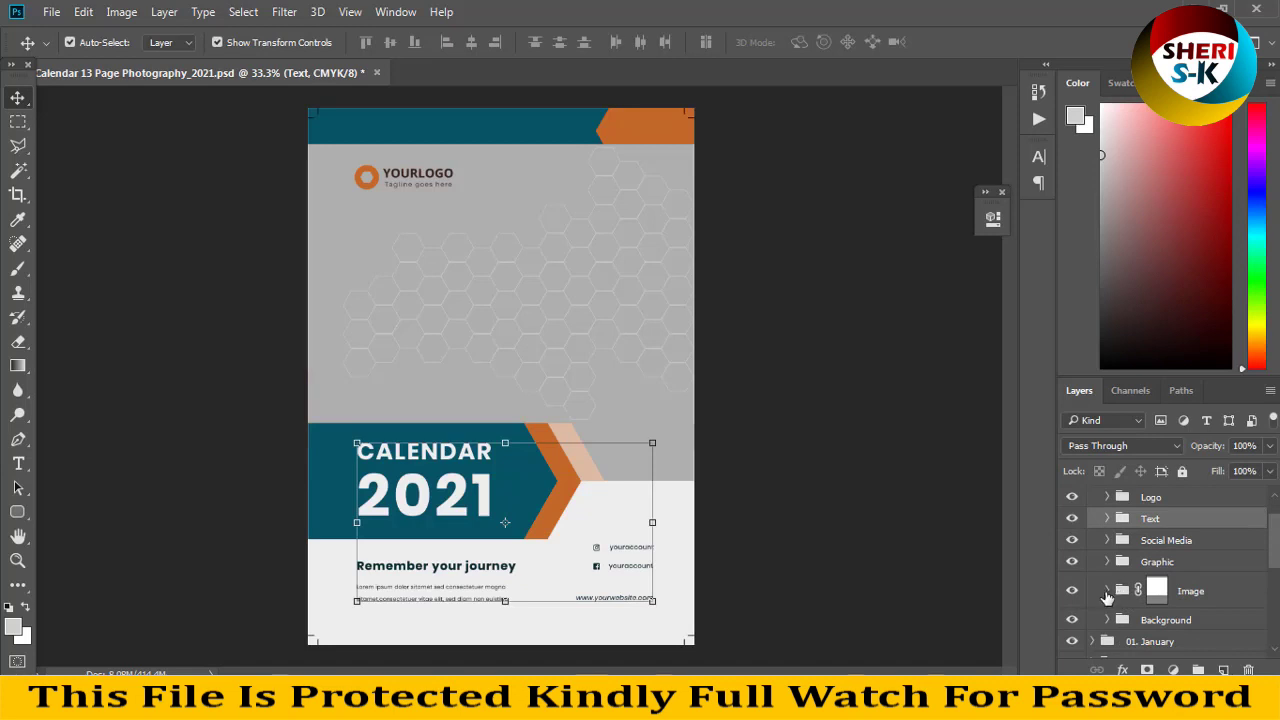
click(1107, 592)
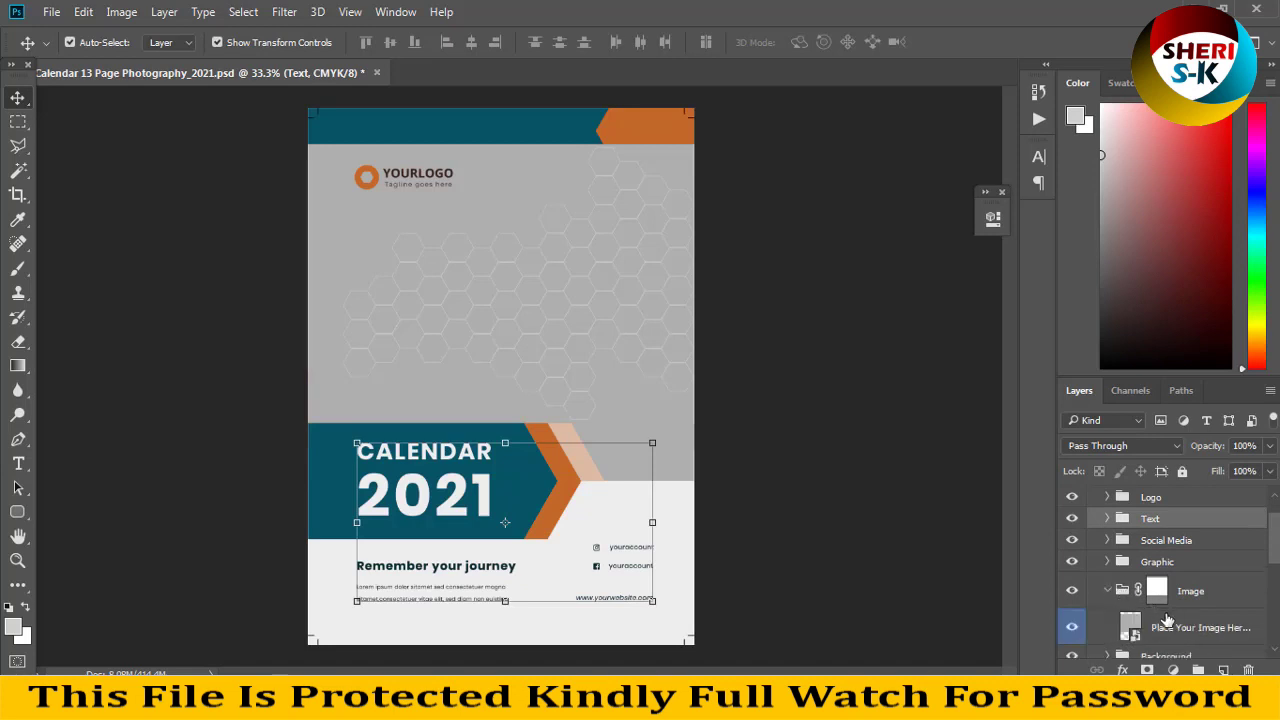
scroll(1166, 620, down, 2)
double_click(1133, 590)
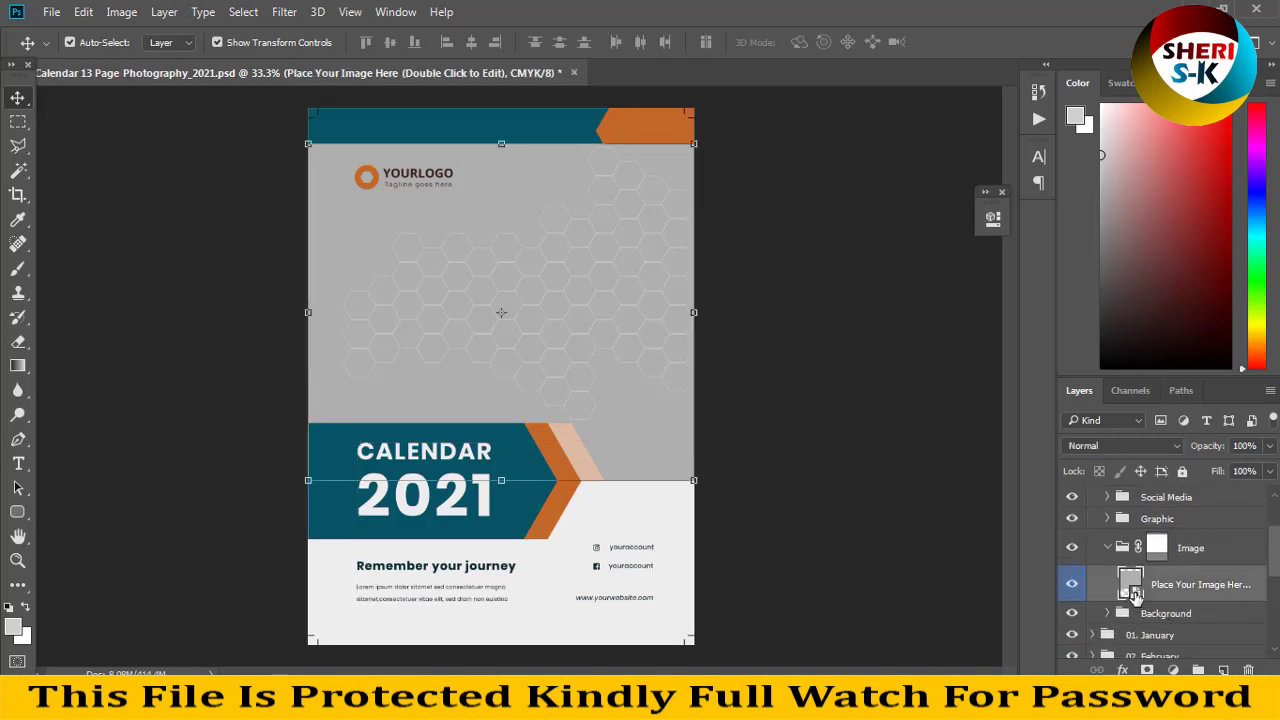
click(52, 12)
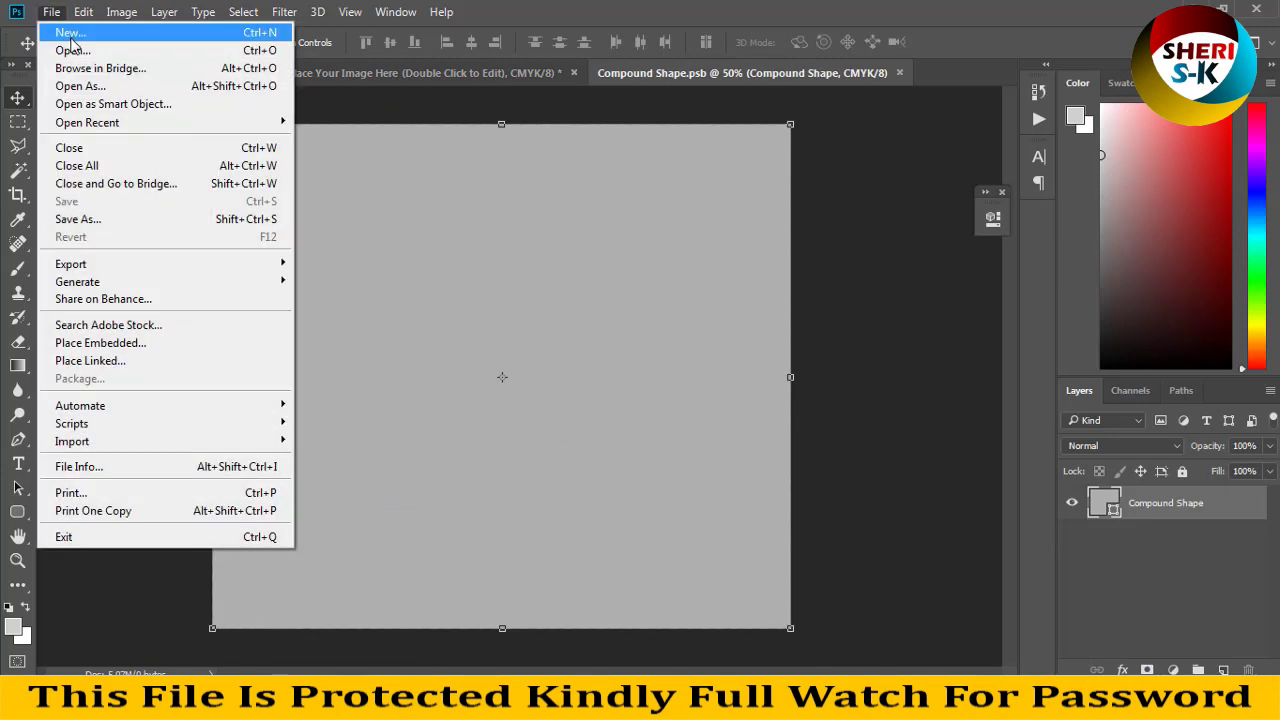
click(60, 46)
click(531, 210)
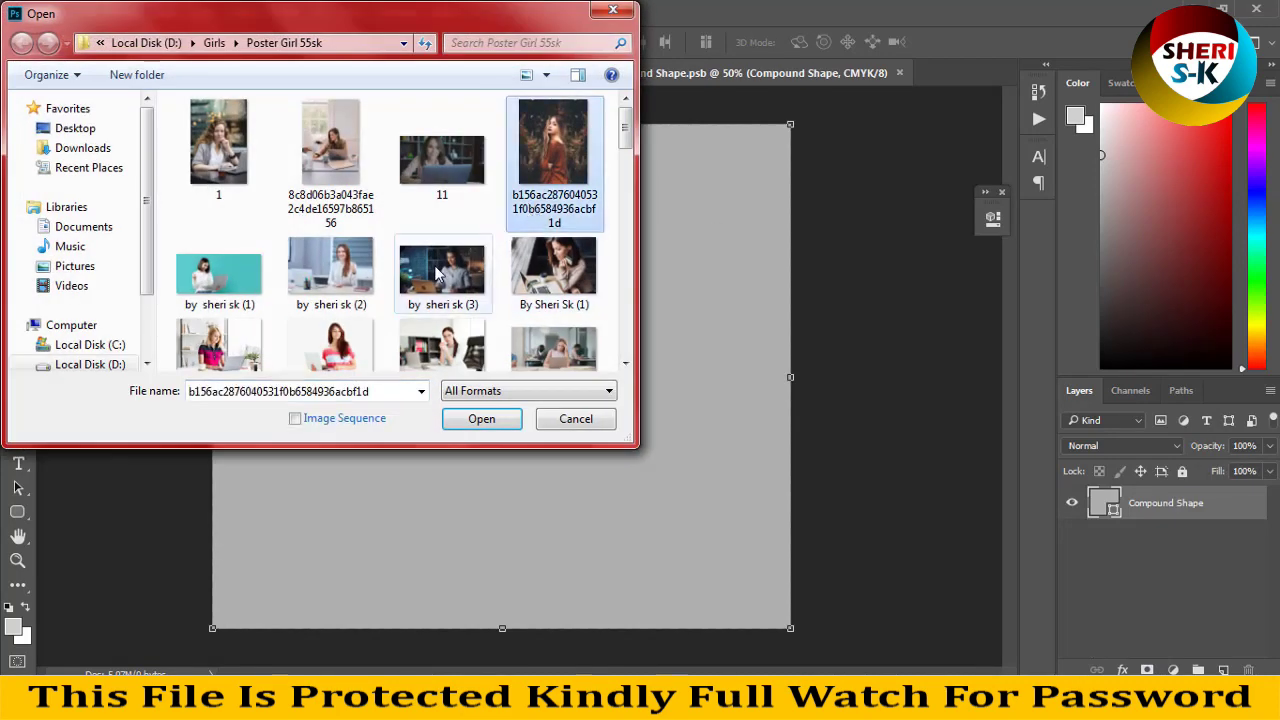
scroll(441, 268, down, 5)
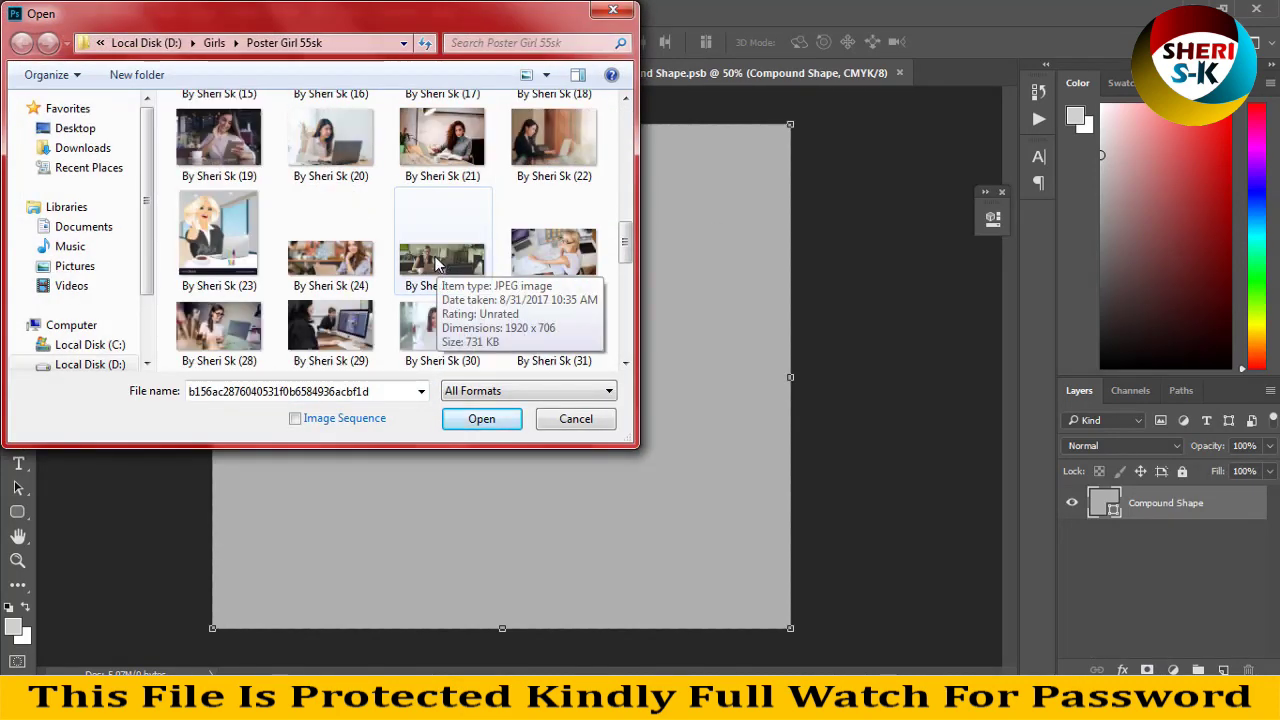
double_click(218, 330)
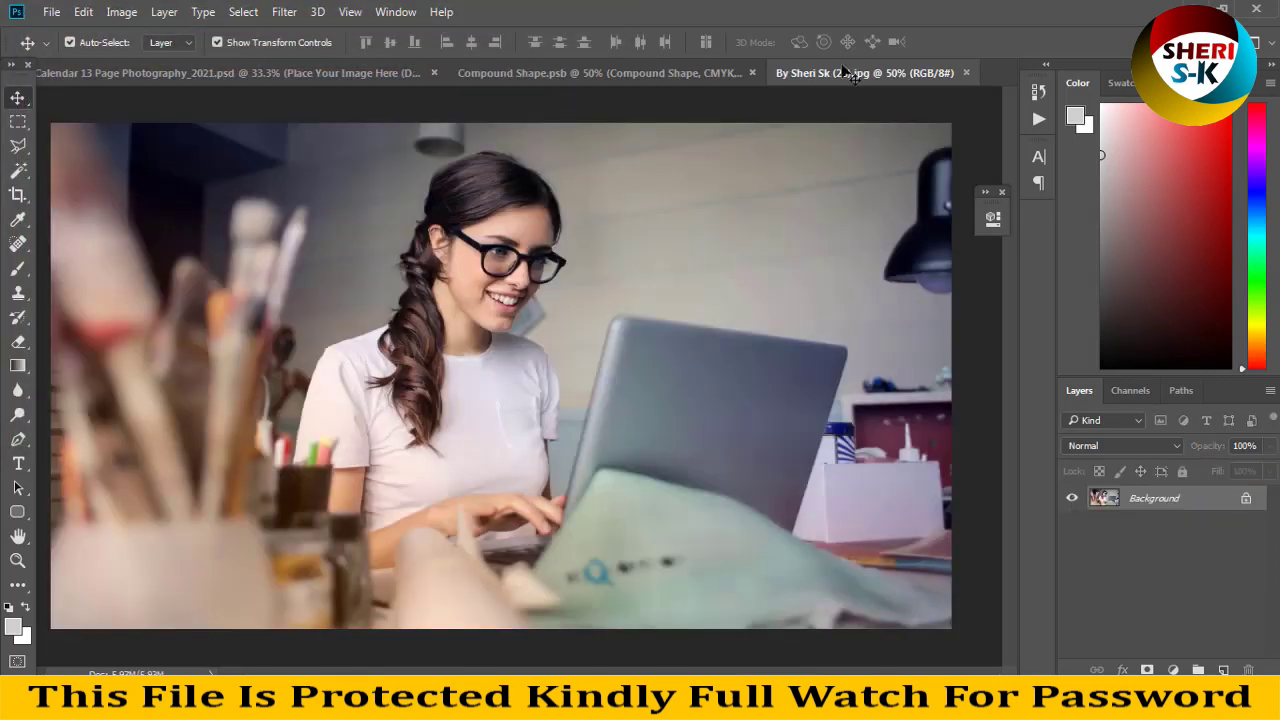
drag(848, 75, 529, 284)
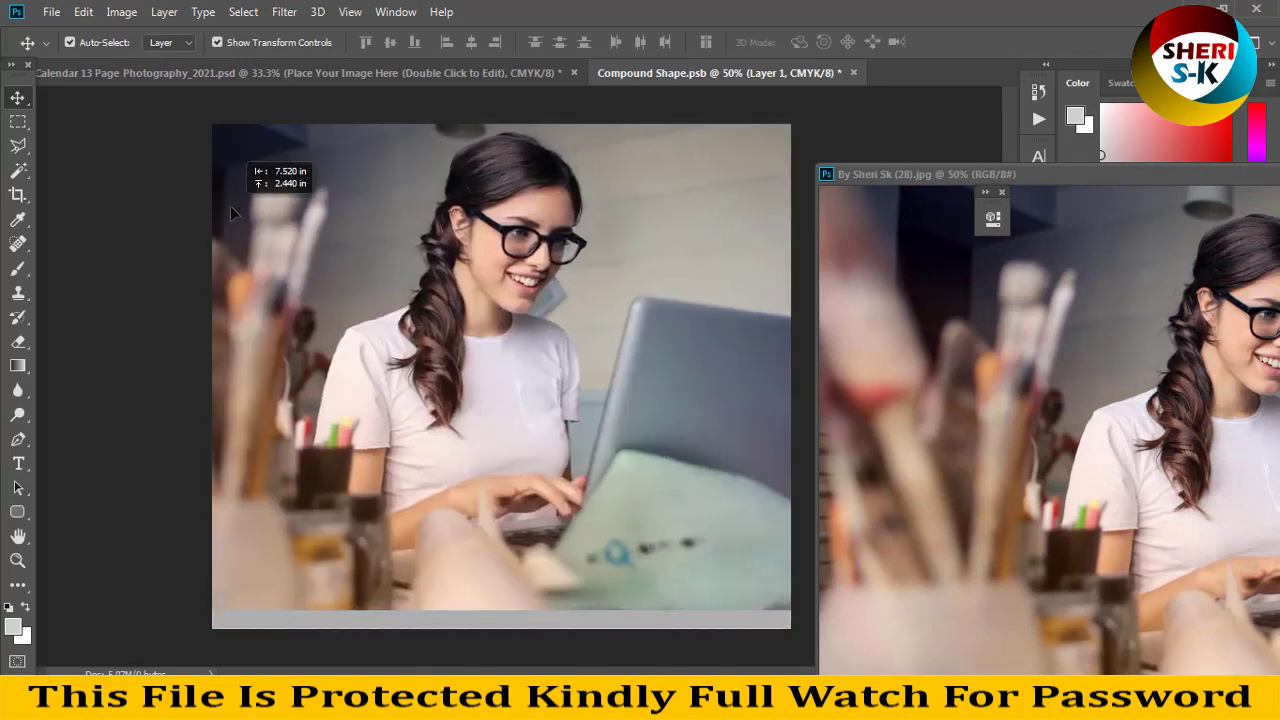
Save the smart object contents and close both the photo window and the placeholder tab.
key(ctrl+s)
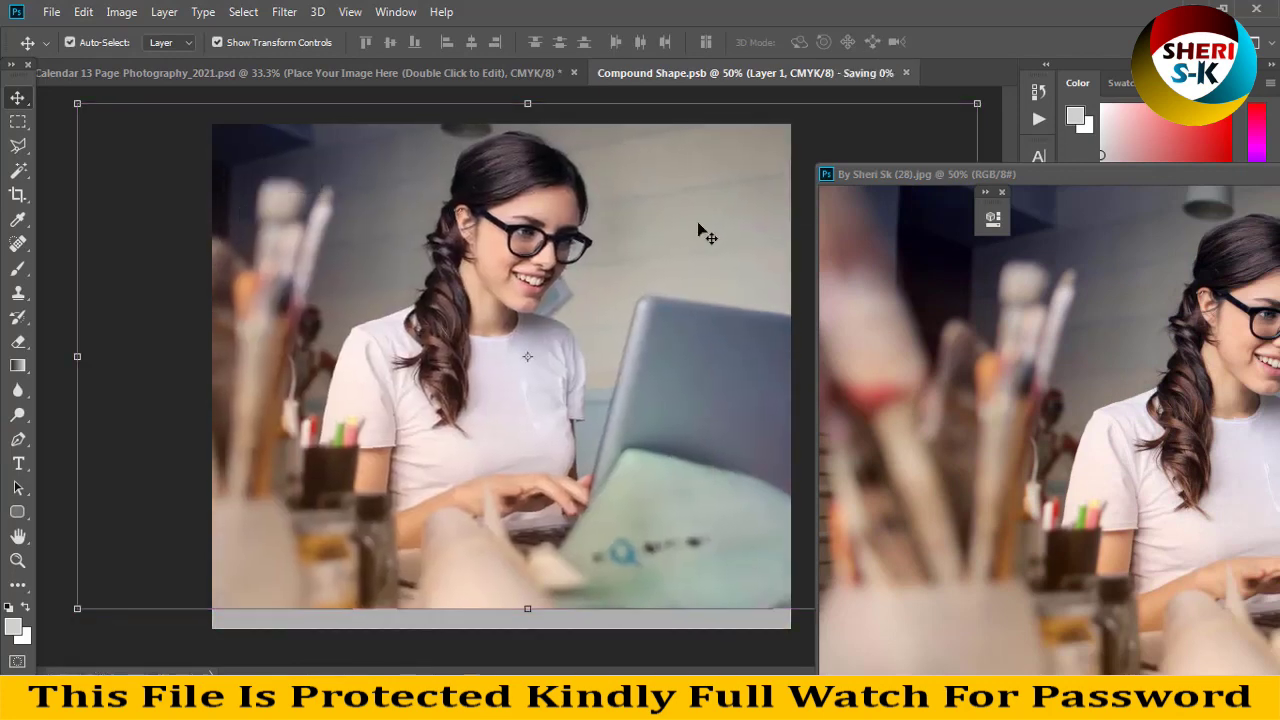
double_click(990, 178)
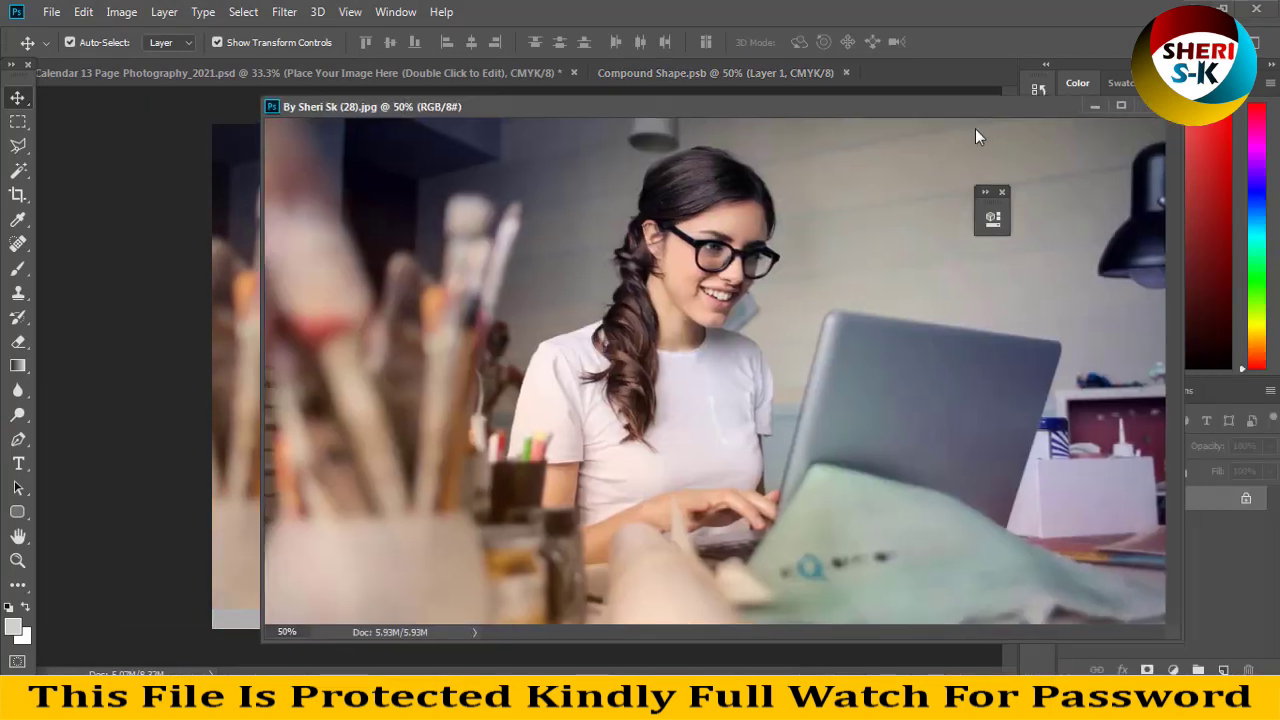
click(1147, 106)
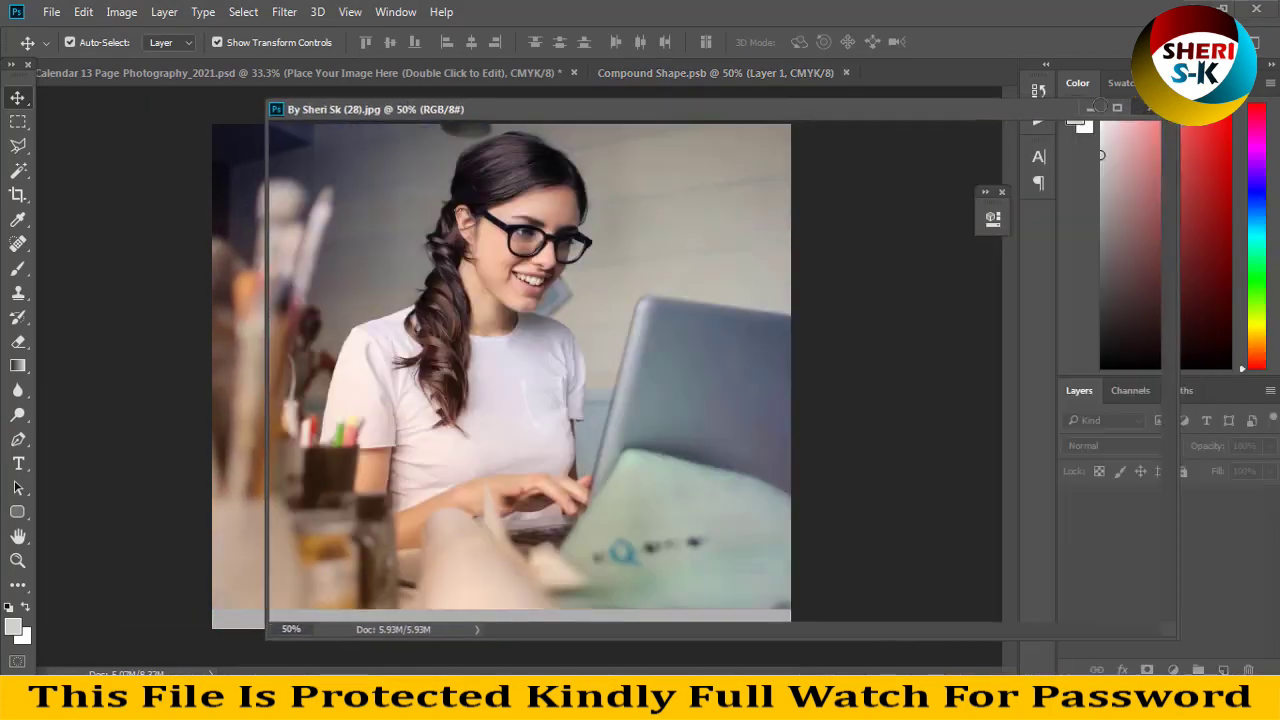
click(845, 73)
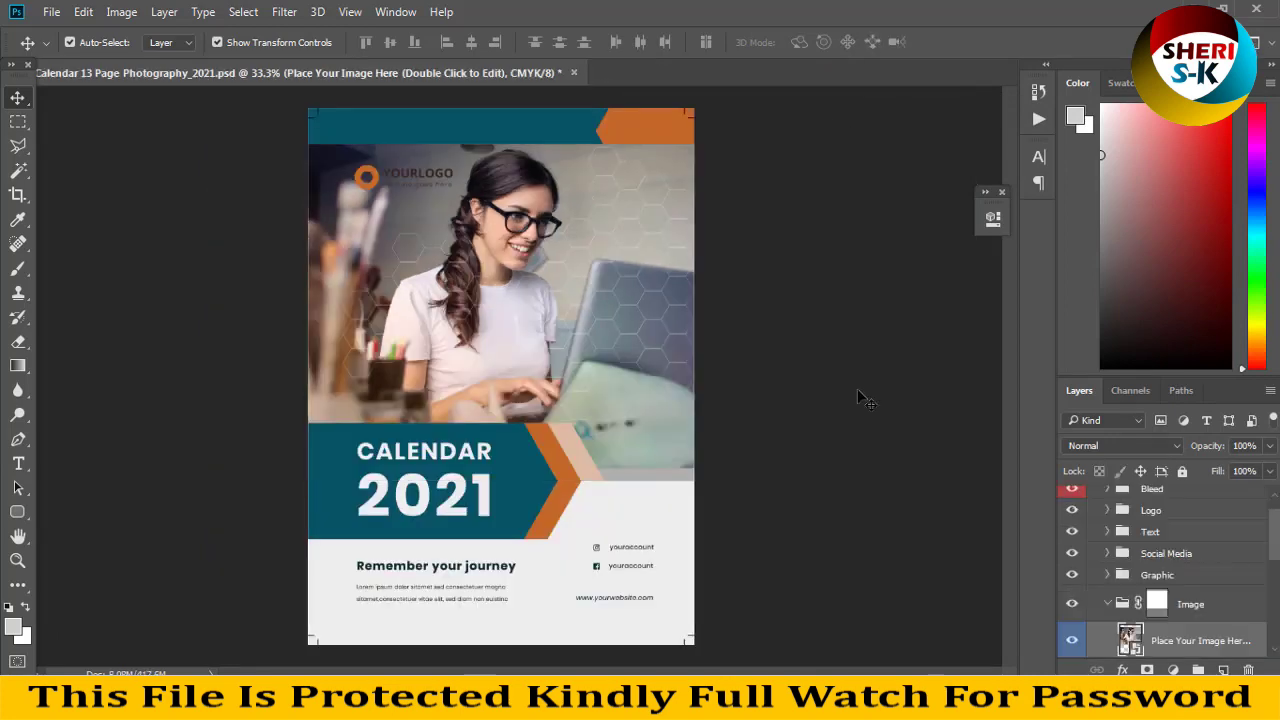
click(522, 497)
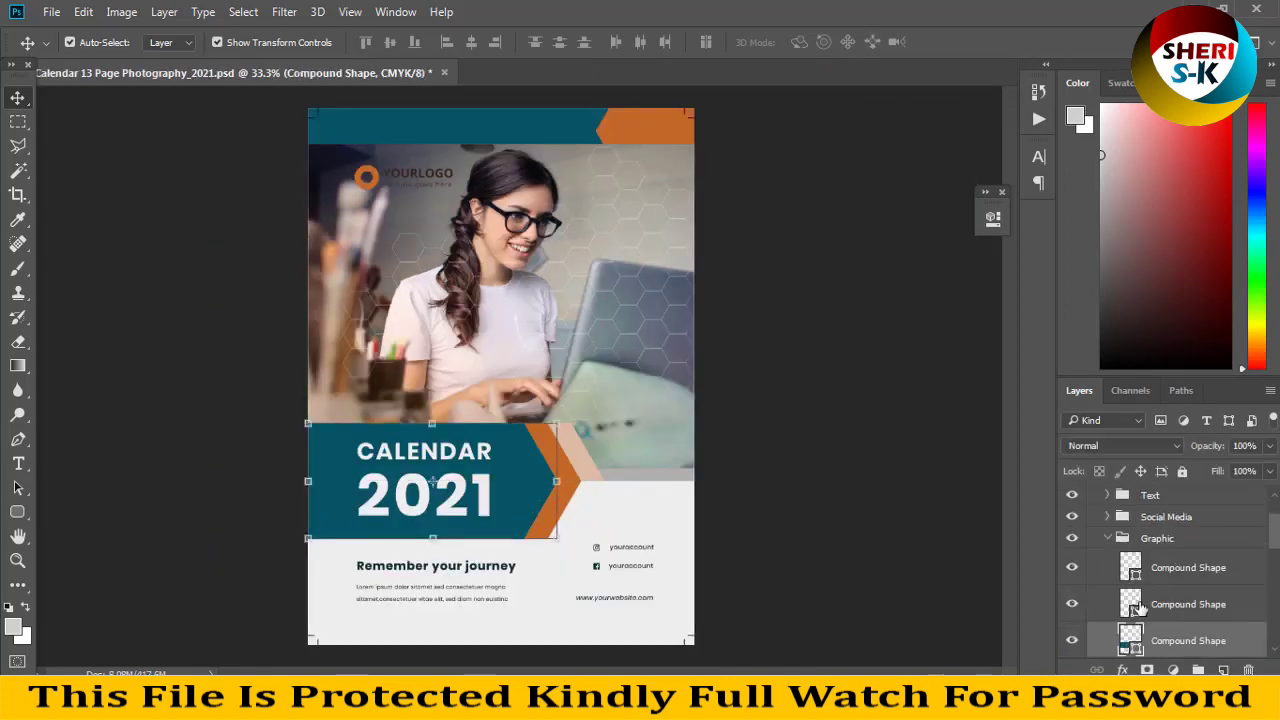
scroll(1130, 598, down, 1)
click(1124, 669)
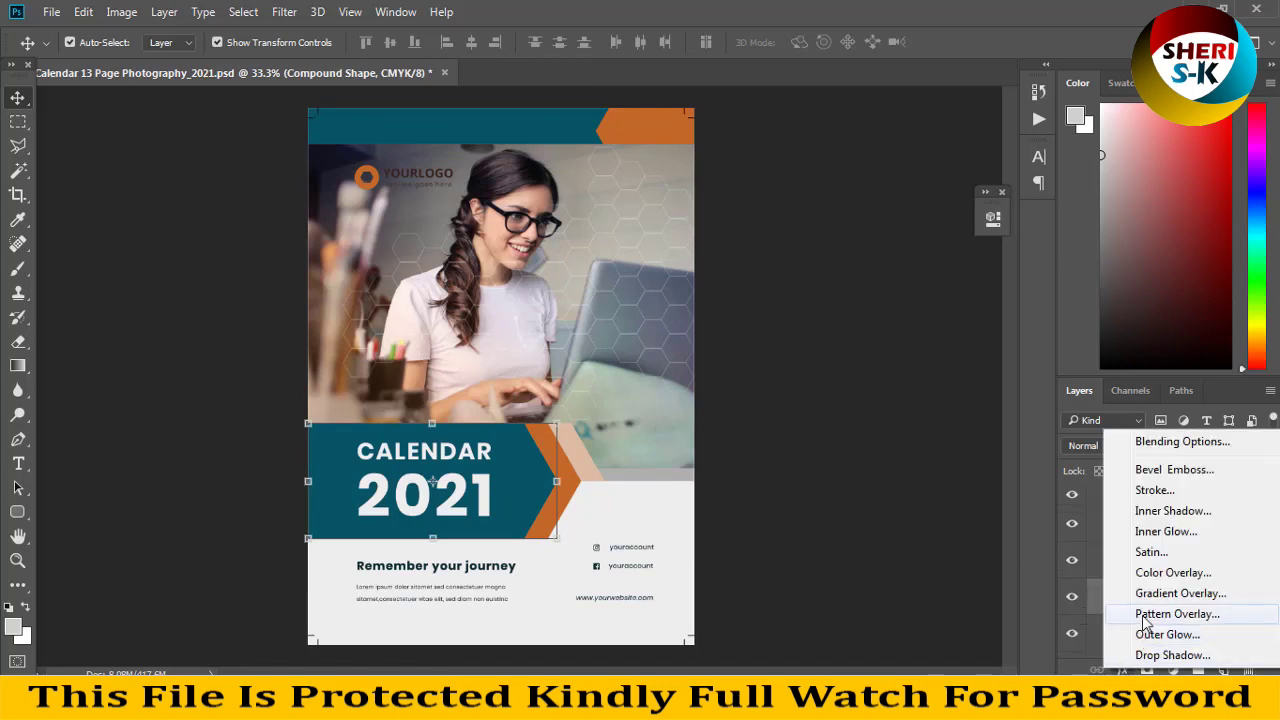
click(1150, 569)
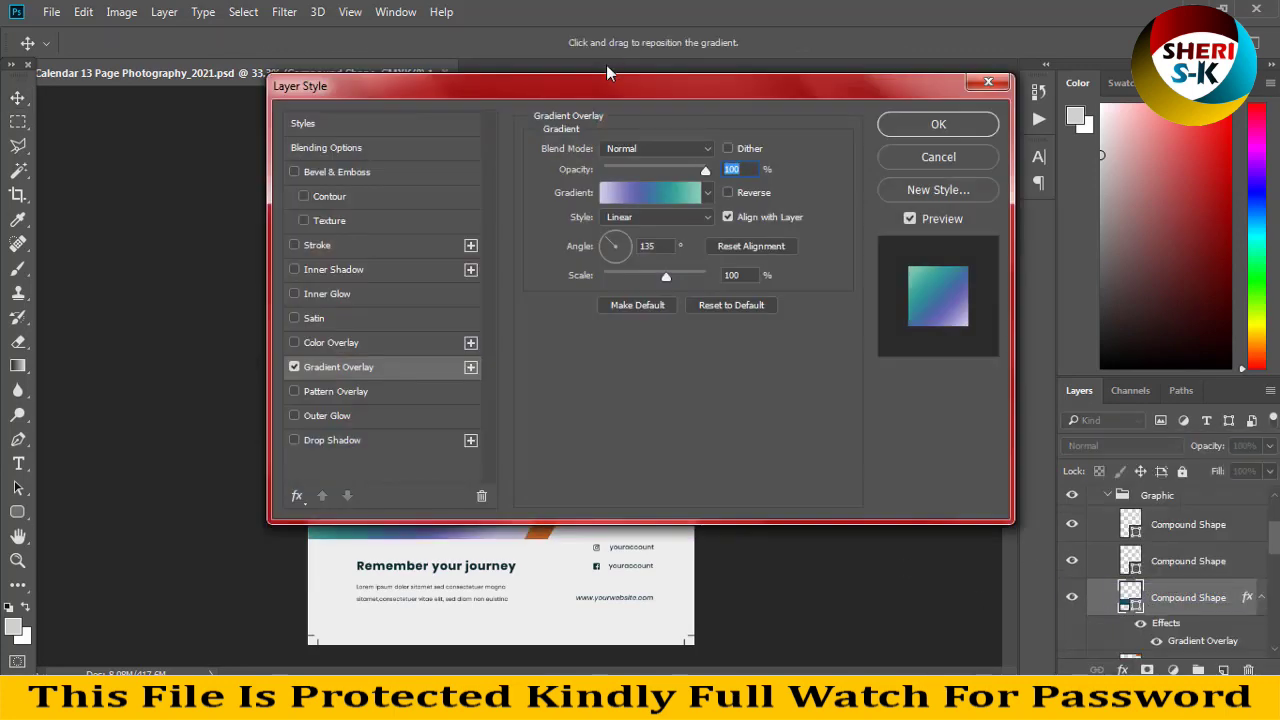
drag(620, 88, 1124, 115)
click(1211, 220)
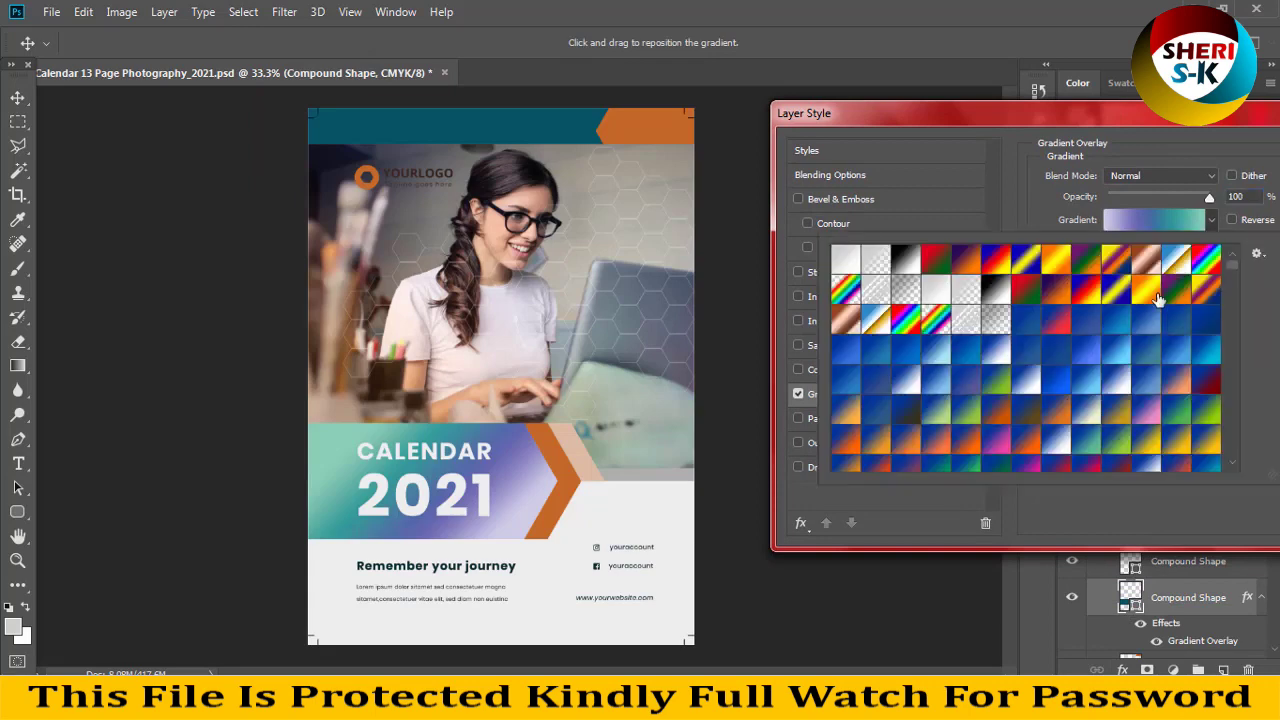
click(1108, 377)
scroll(1190, 327, down, 3)
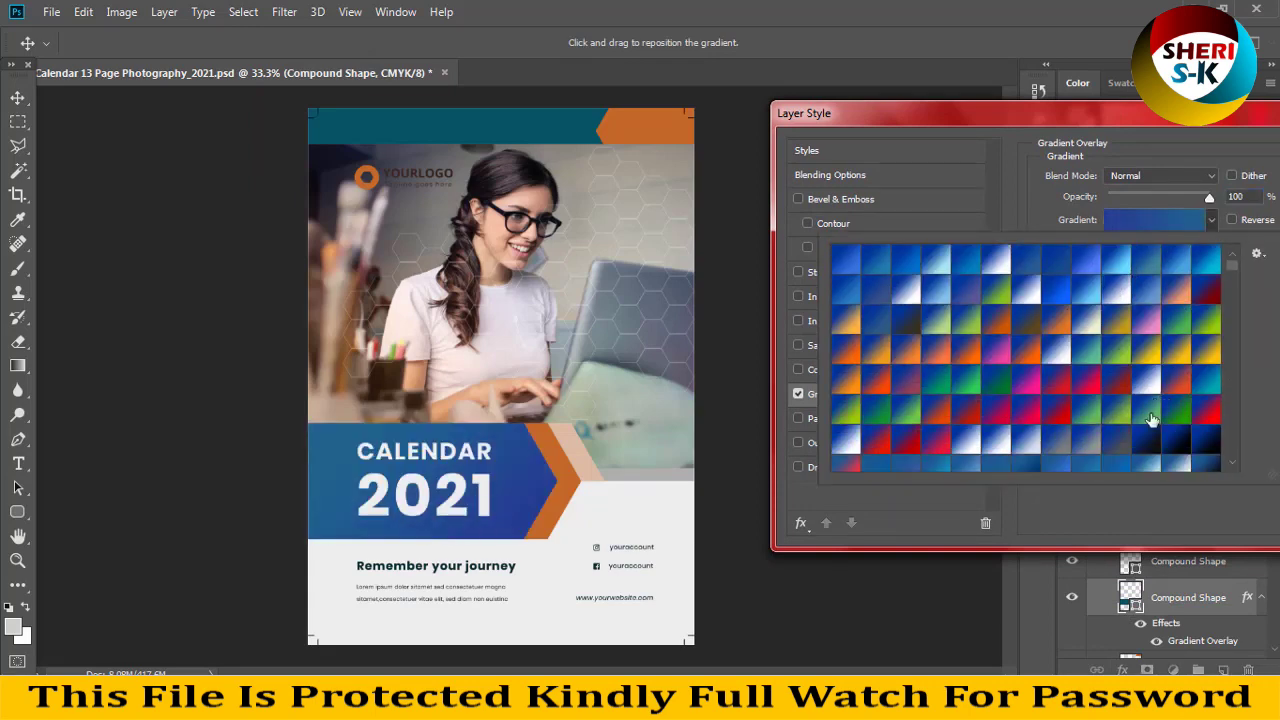
click(1180, 442)
click(1128, 127)
drag(1128, 127, 687, 140)
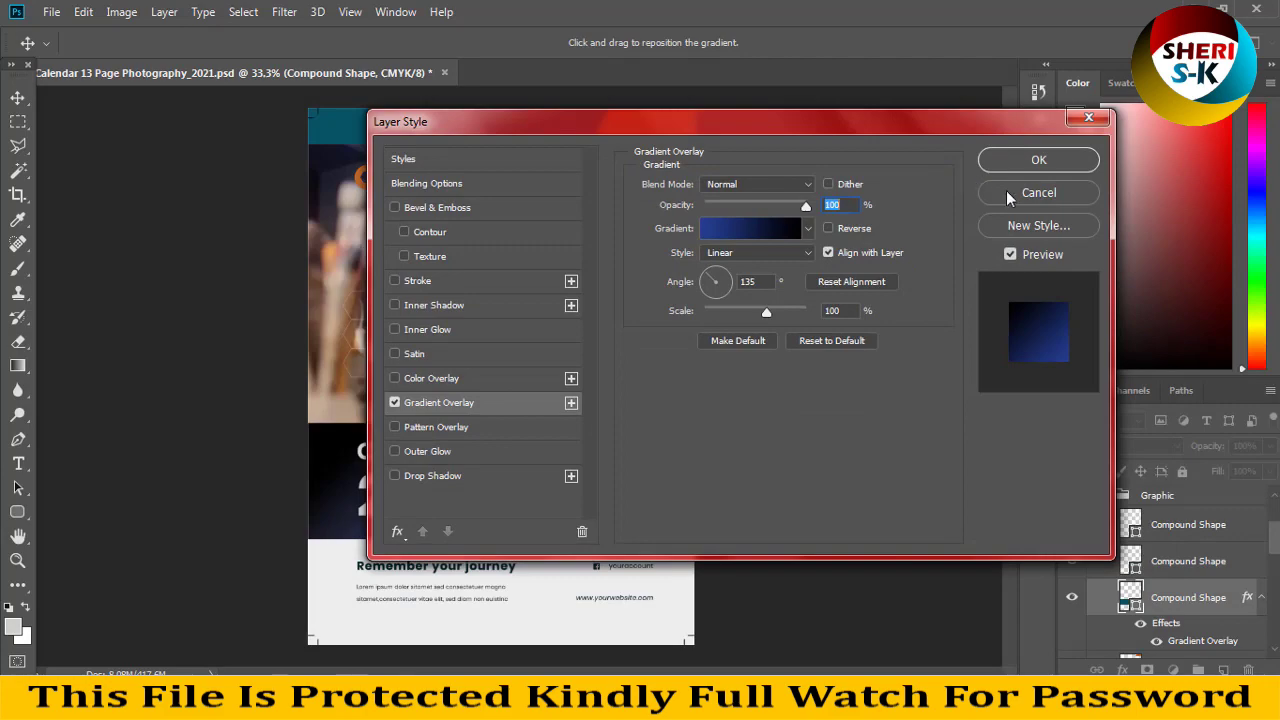
key(Return)
Open 11.jpg and copy the photo onto the teal CALENDAR 2021 banner.
click(51, 12)
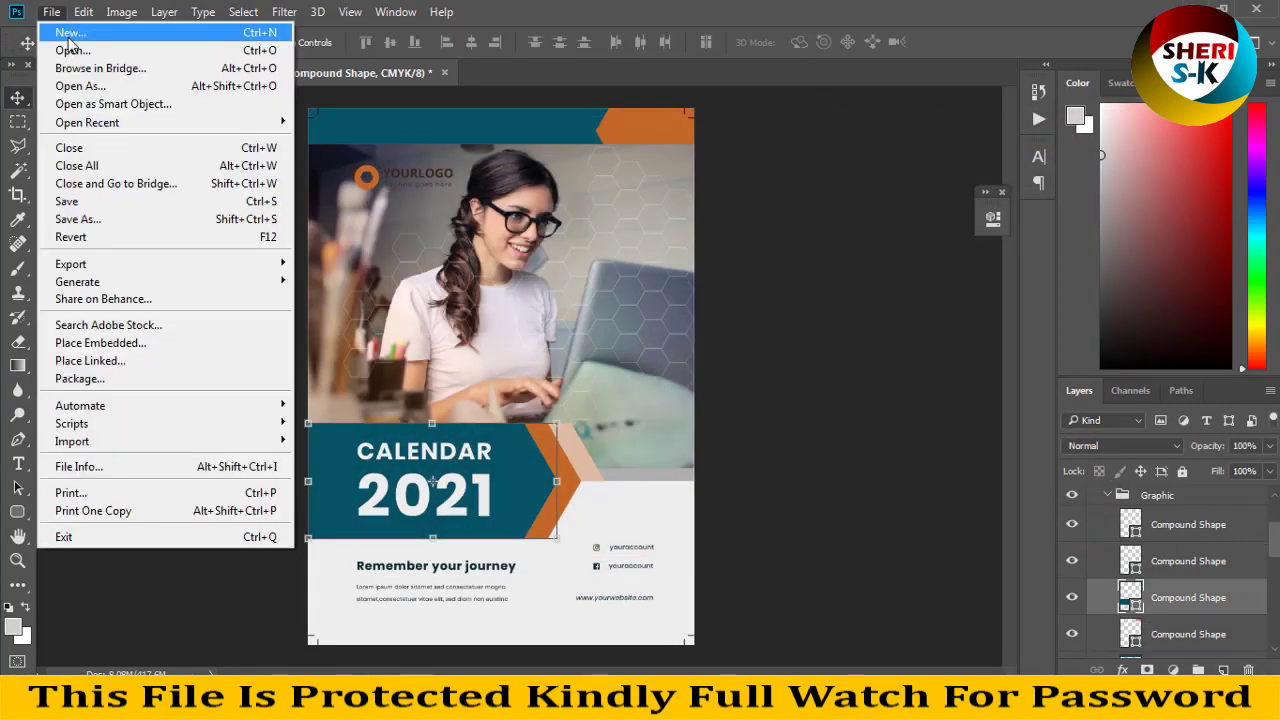
click(68, 50)
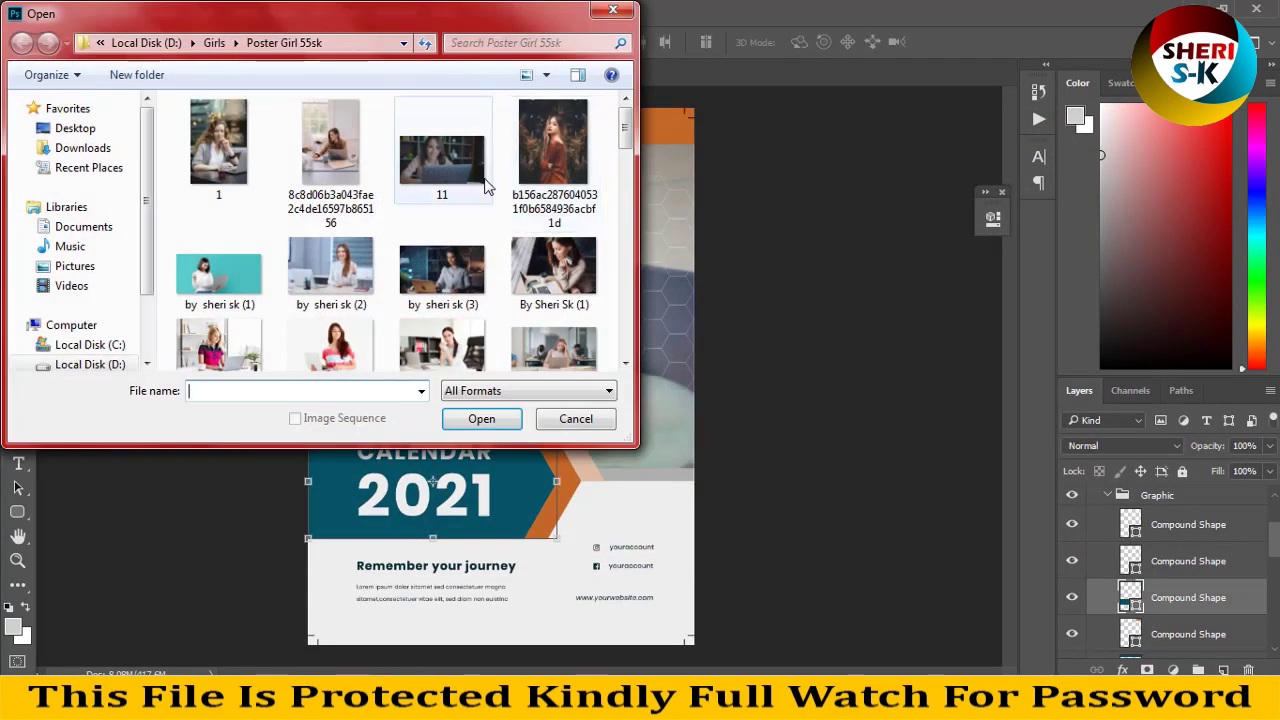
click(436, 176)
double_click(436, 176)
drag(555, 83, 766, 159)
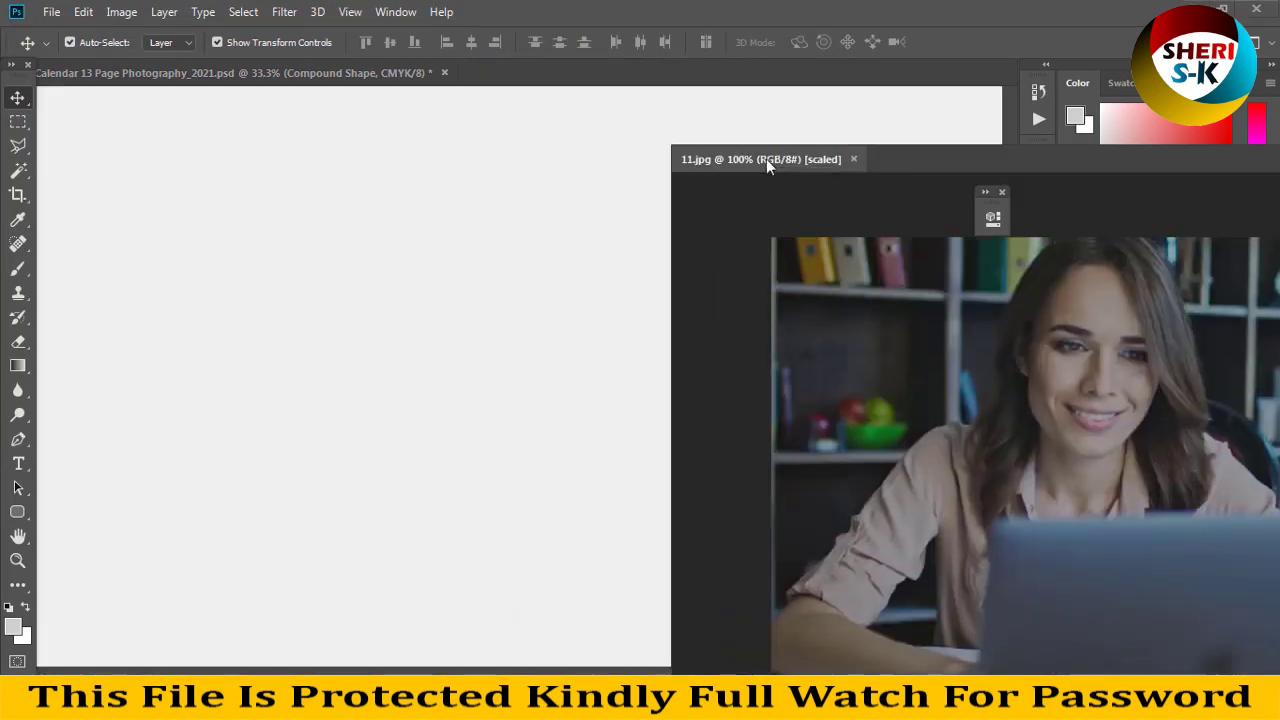
drag(698, 377, 347, 465)
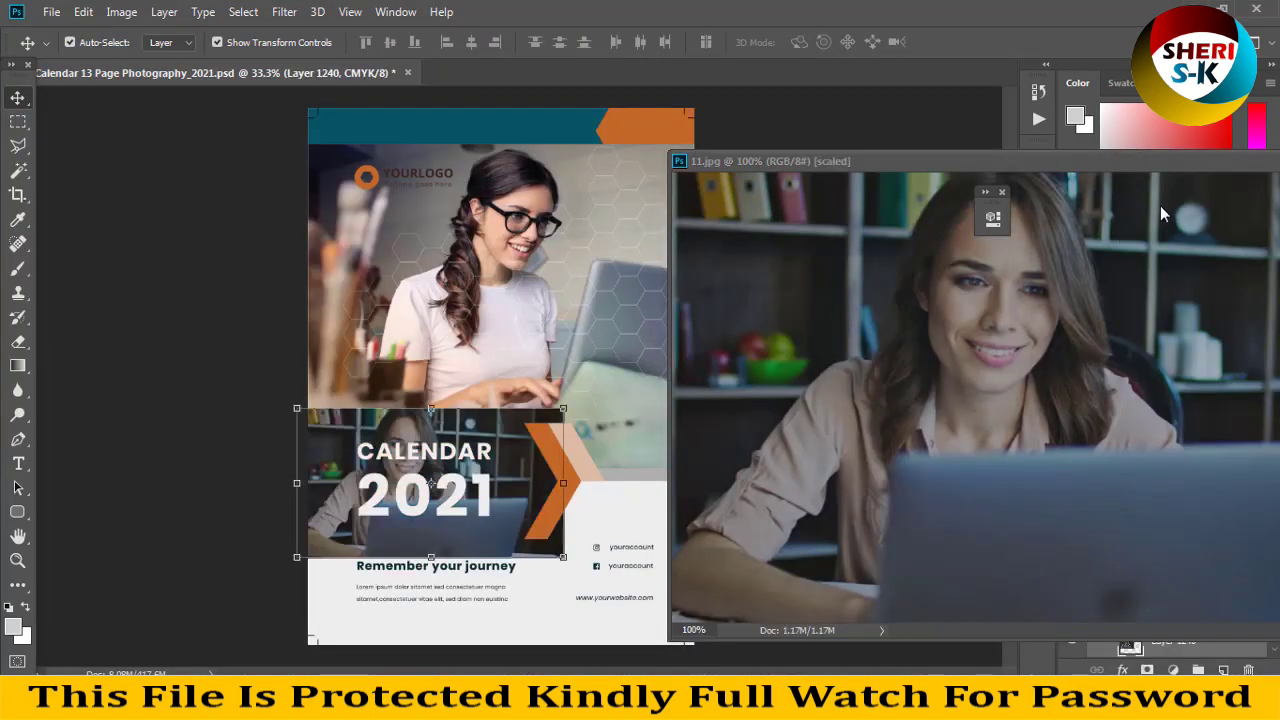
click(913, 206)
drag(1121, 161, 856, 159)
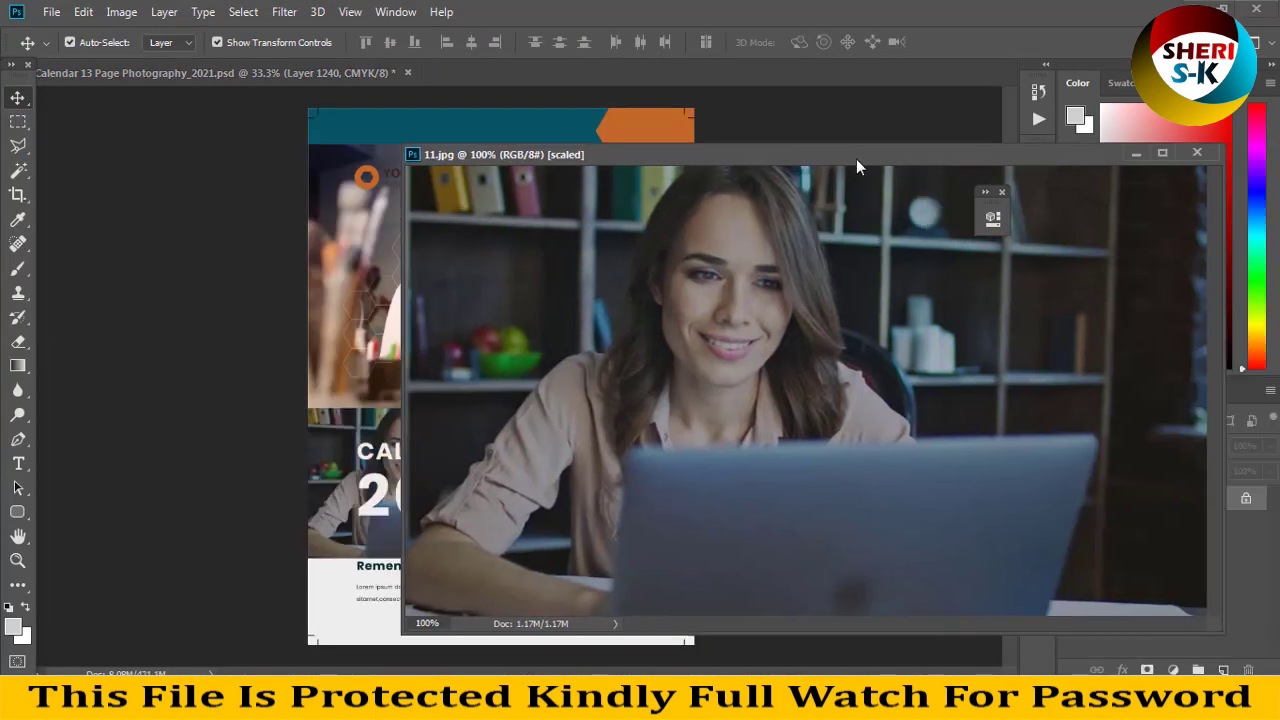
click(1193, 155)
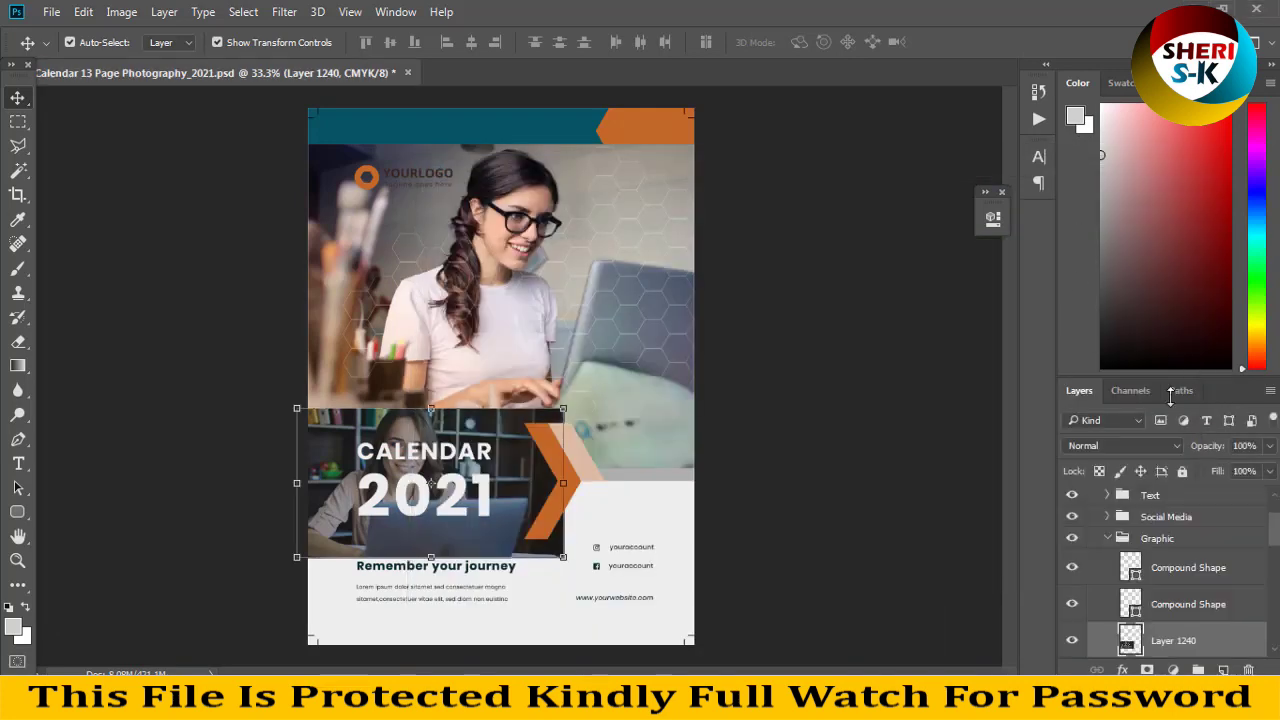
Clip the photo layer to the banner shape with Create Clipping Mask and reposition it.
scroll(1210, 640, down, 2)
right_click(1179, 551)
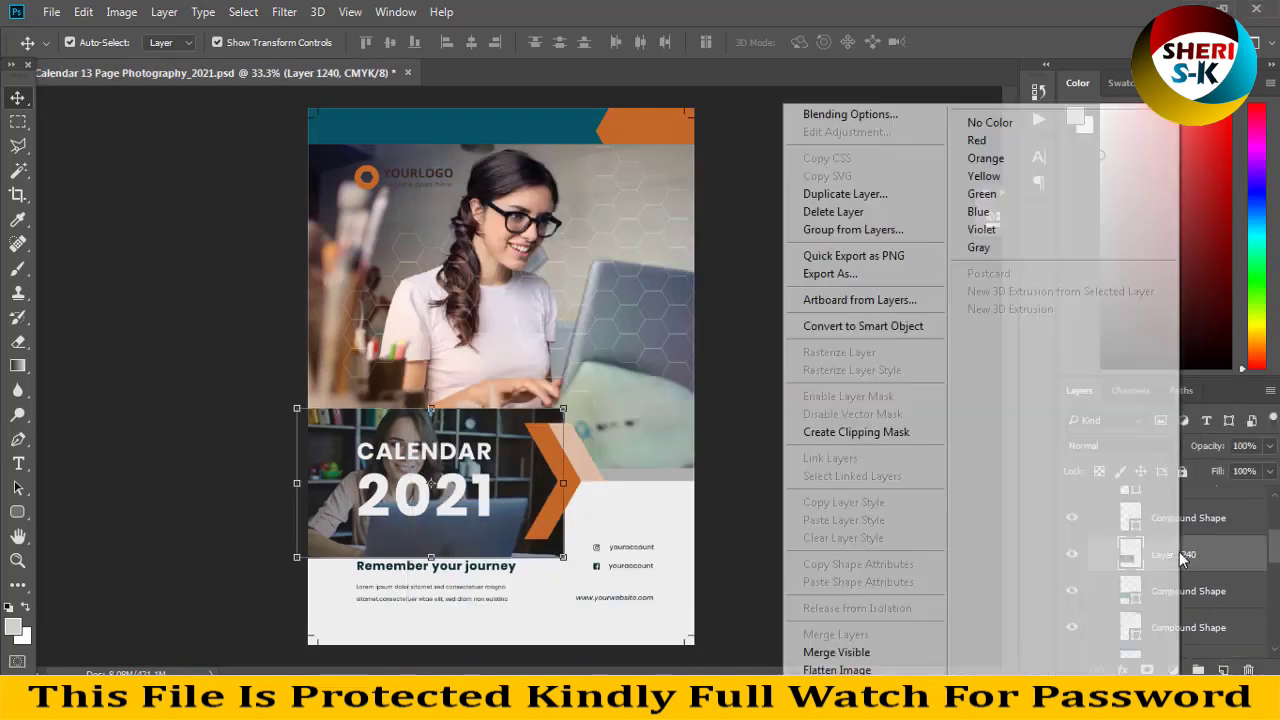
click(815, 434)
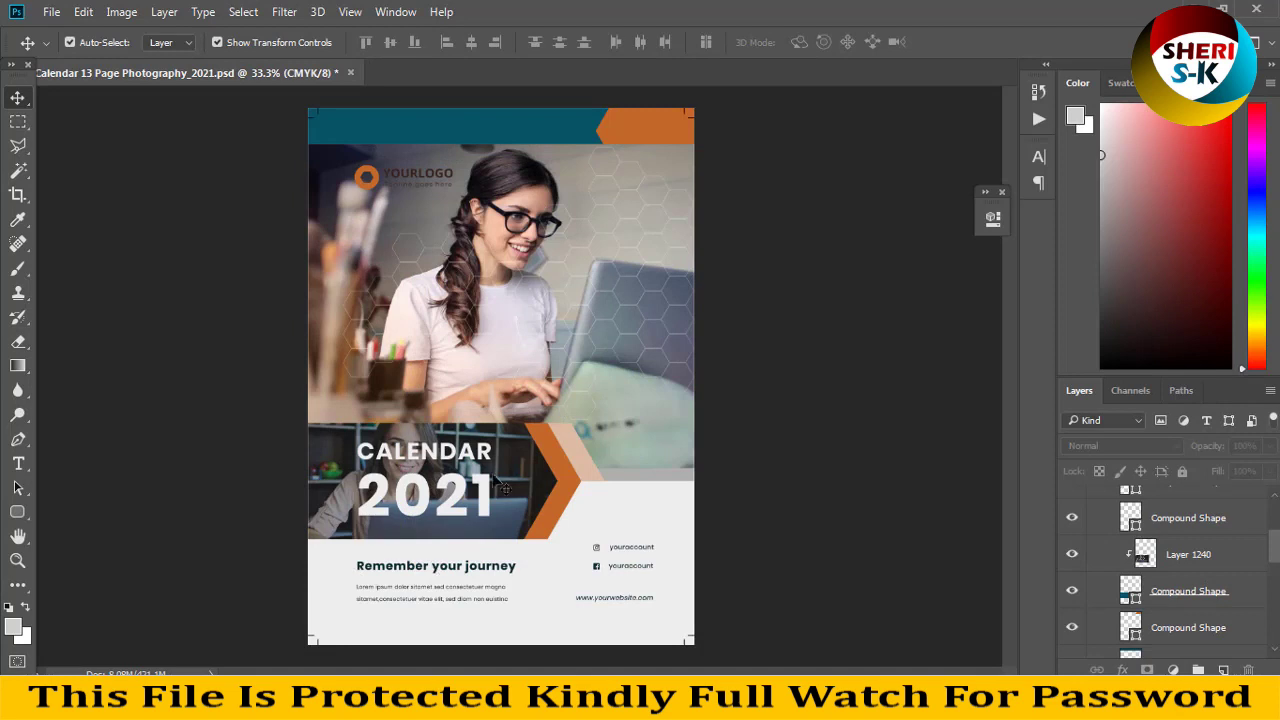
drag(515, 475, 518, 488)
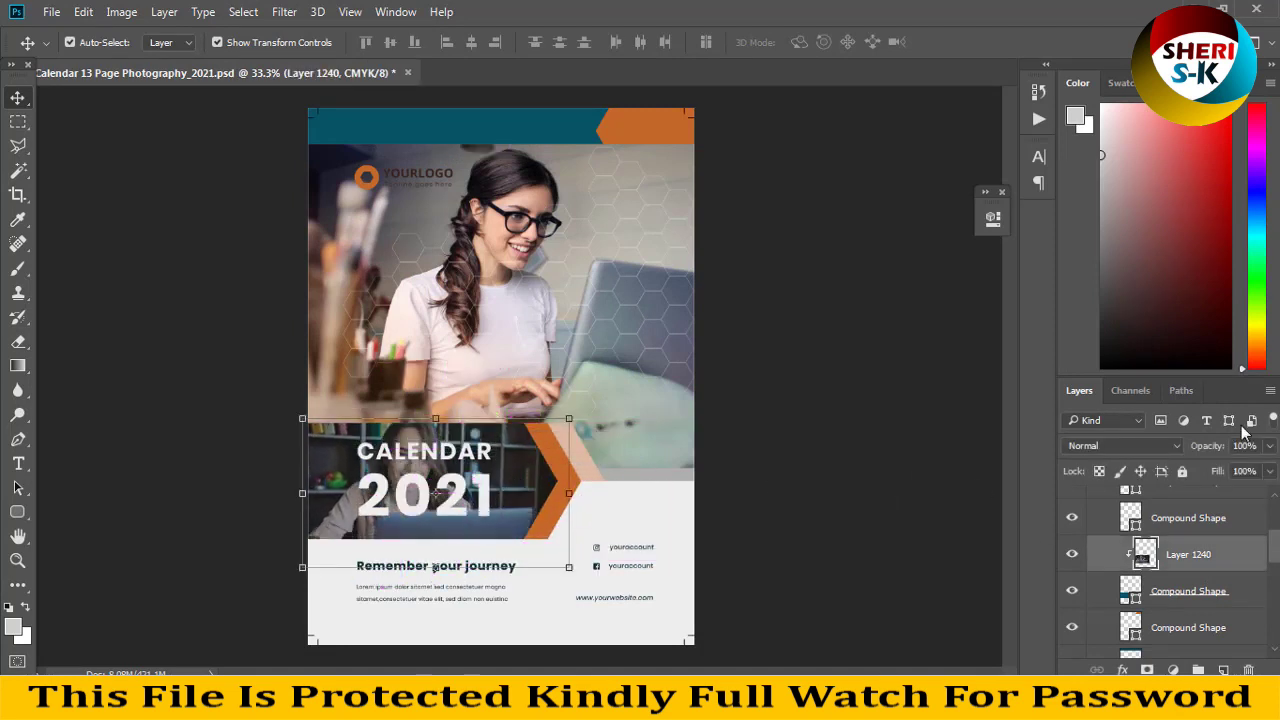
Fade the clipped photo to 22% opacity and review the banner.
click(1267, 446)
drag(1236, 471, 1232, 473)
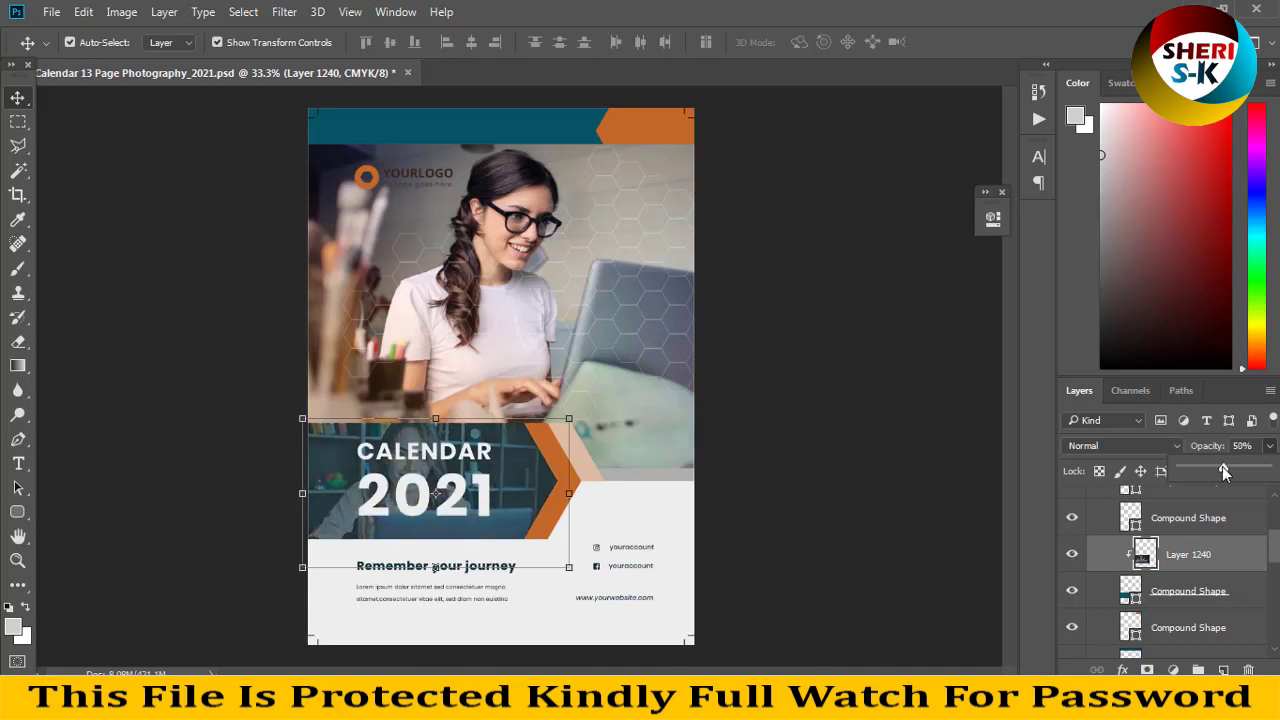
drag(1207, 466, 1203, 466)
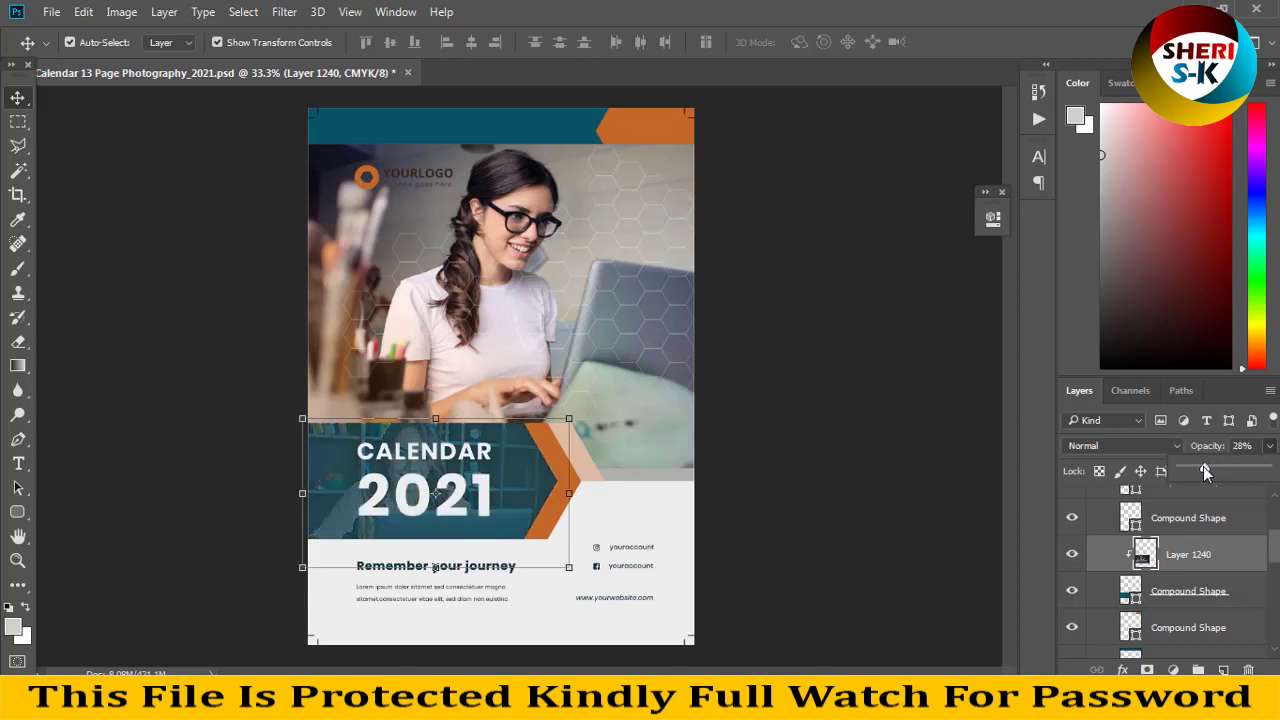
click(831, 472)
click(455, 492)
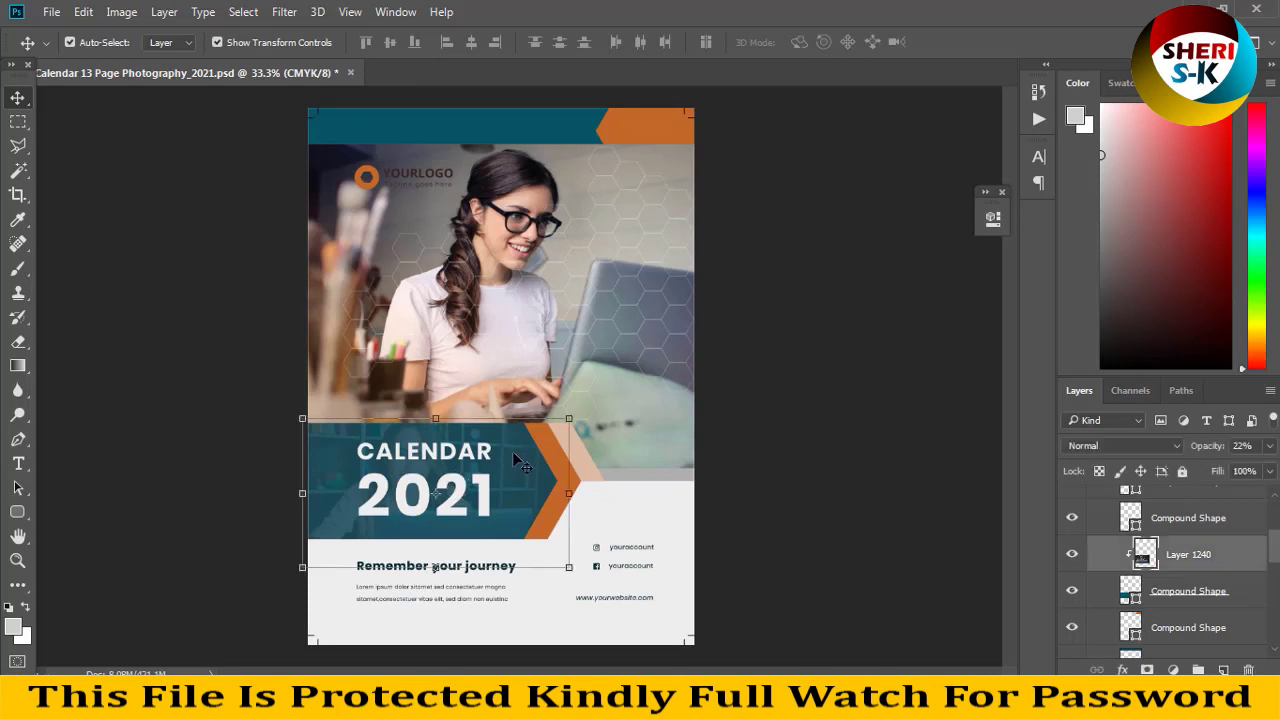
click(740, 472)
drag(612, 528, 481, 569)
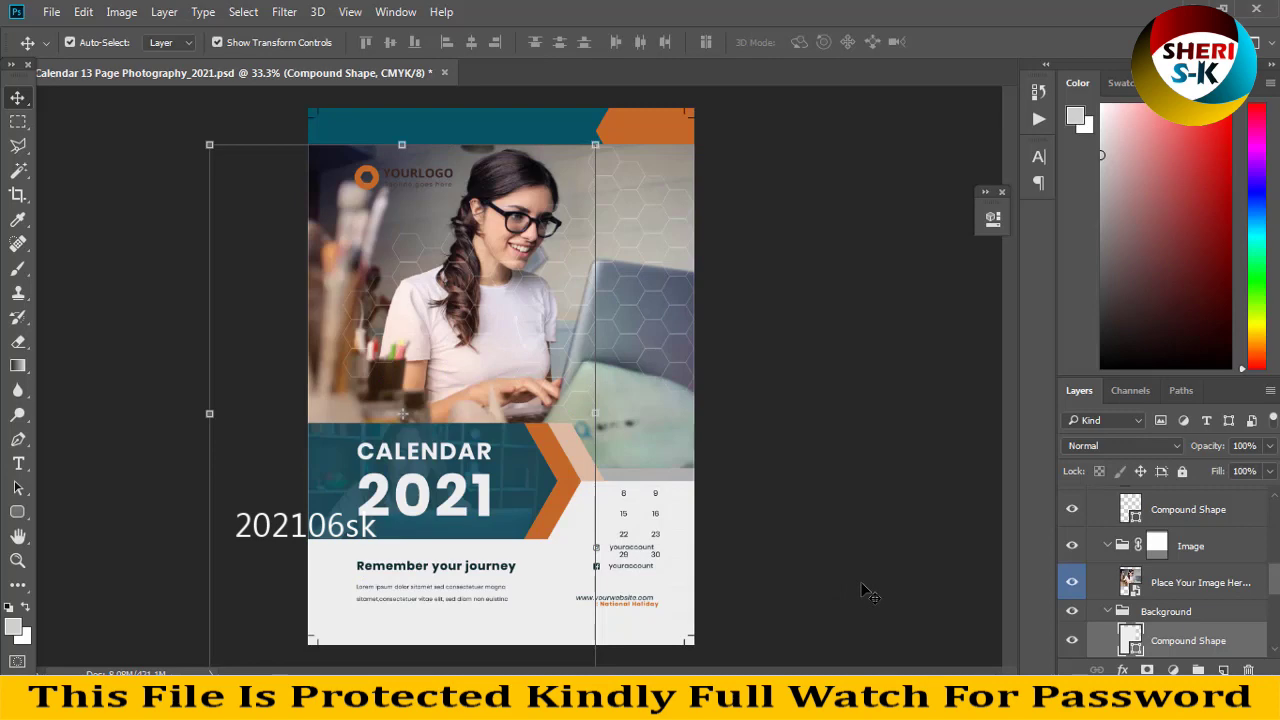
Undo the accidental shape move and try a blue-green Gradient Overlay on the Compound Shape.
key(ctrl+z)
scroll(1160, 640, down, 2)
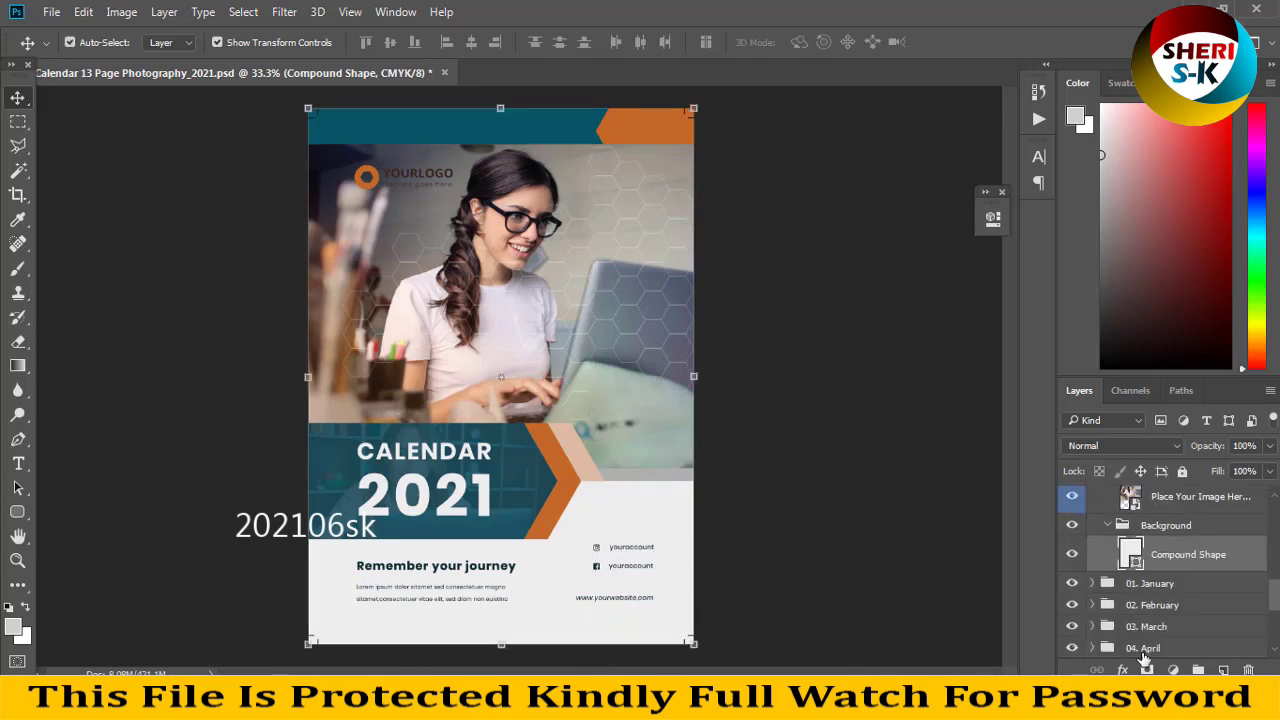
click(1122, 670)
click(1165, 597)
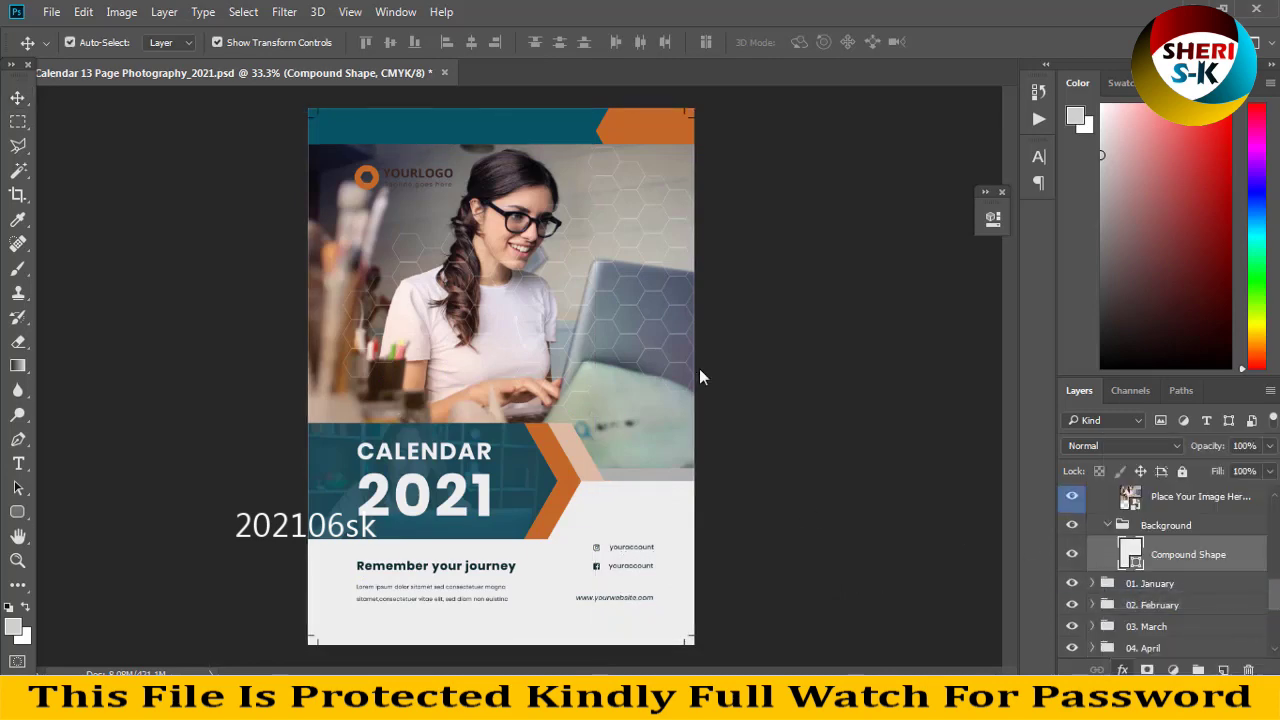
drag(586, 131, 826, 152)
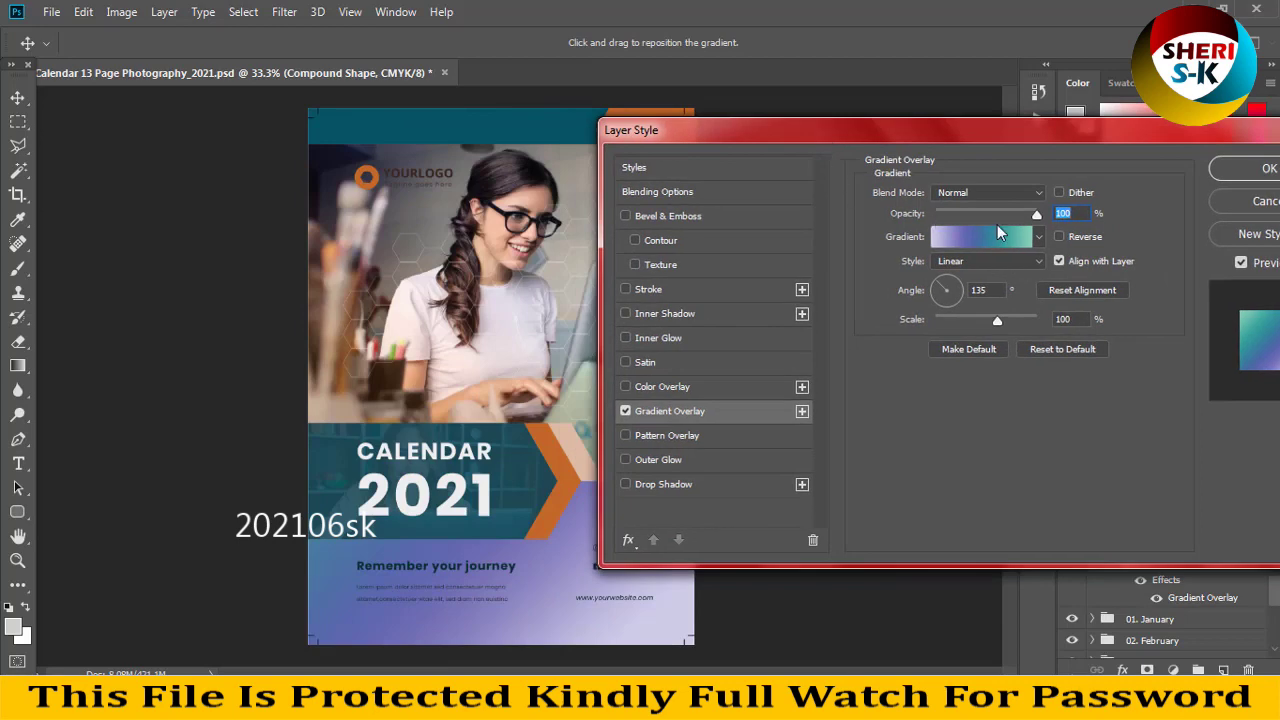
click(1038, 236)
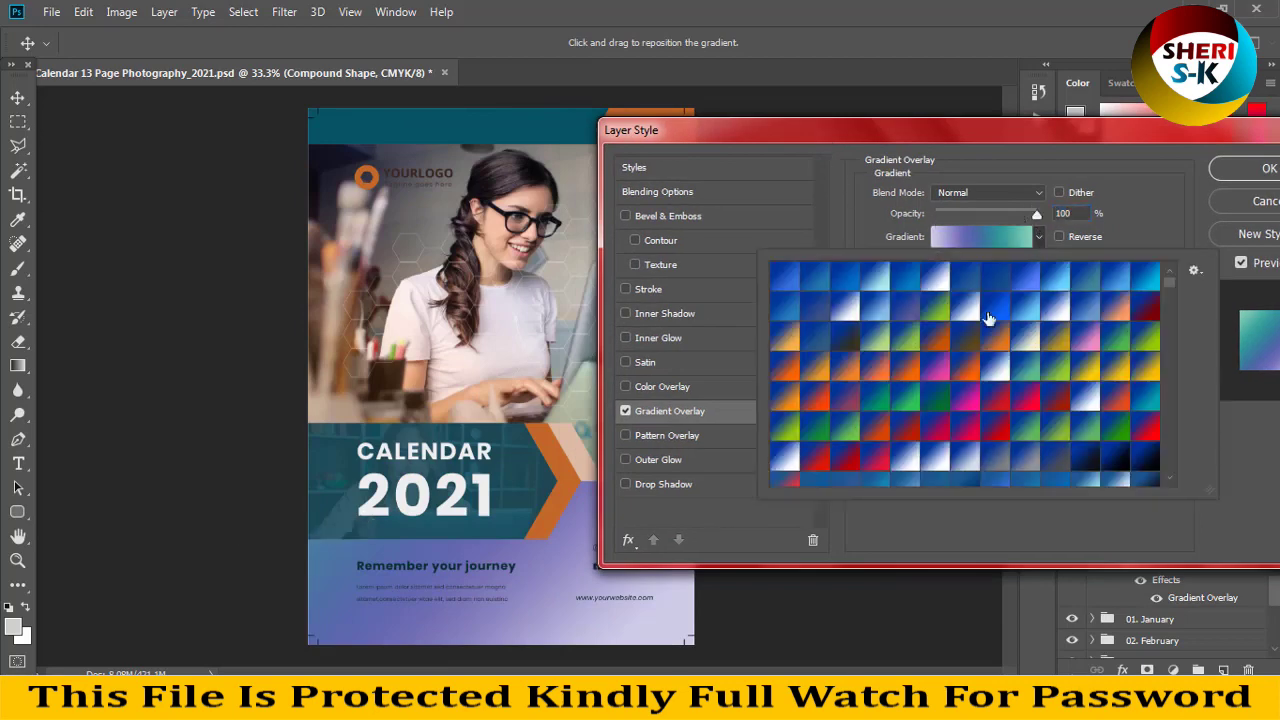
click(1006, 333)
click(1117, 334)
click(836, 167)
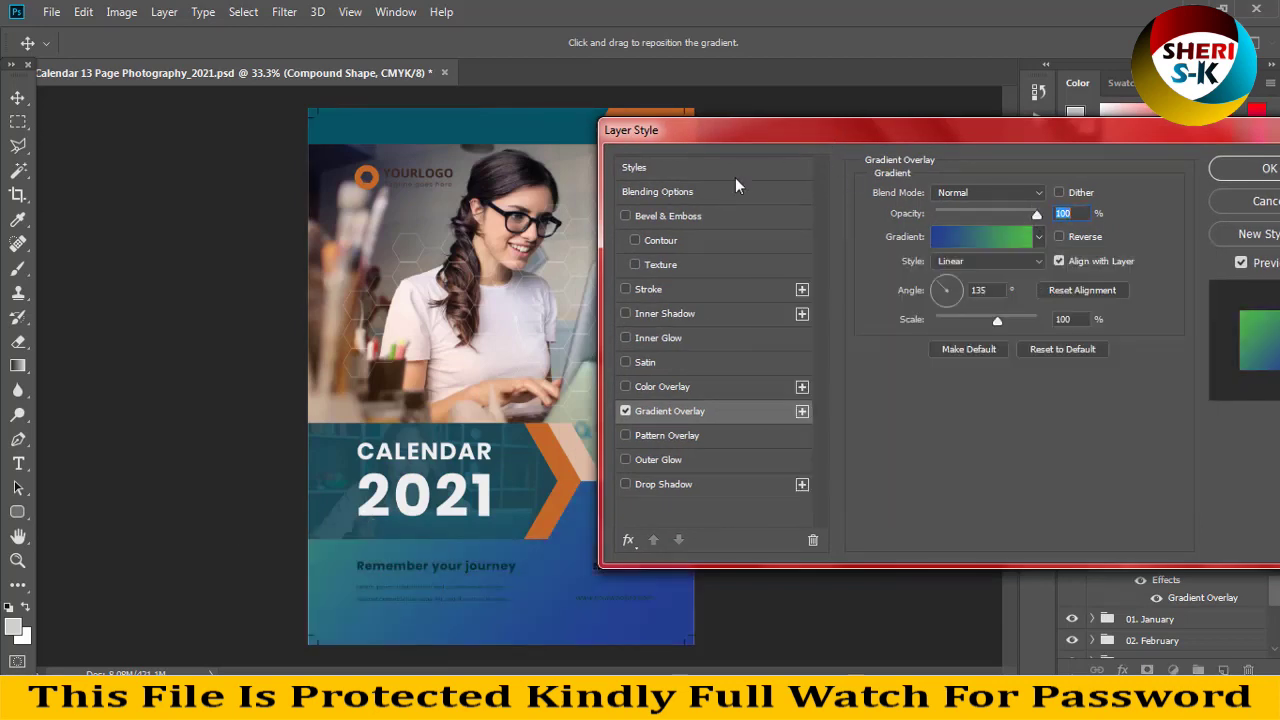
Replace the gradient with a cyan Color Overlay at 25% opacity and apply the style.
click(626, 410)
click(660, 392)
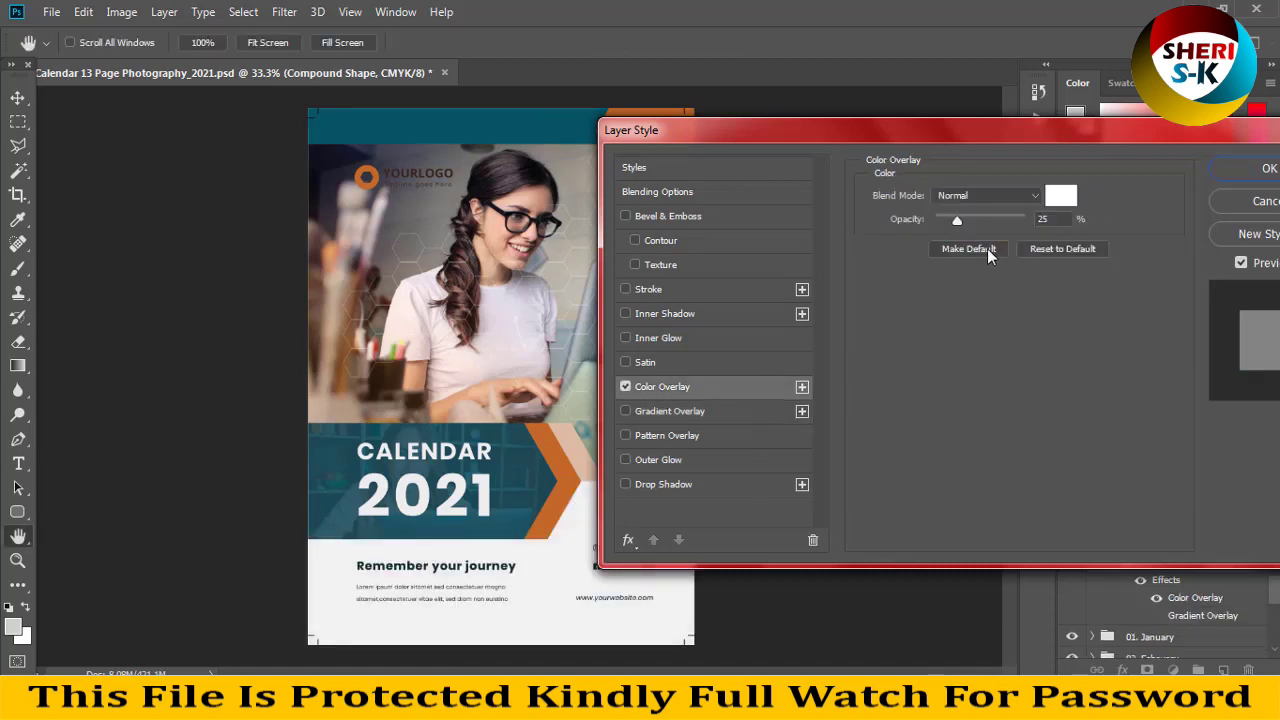
click(1061, 196)
click(580, 289)
drag(580, 289, 586, 194)
click(658, 258)
click(658, 270)
click(826, 153)
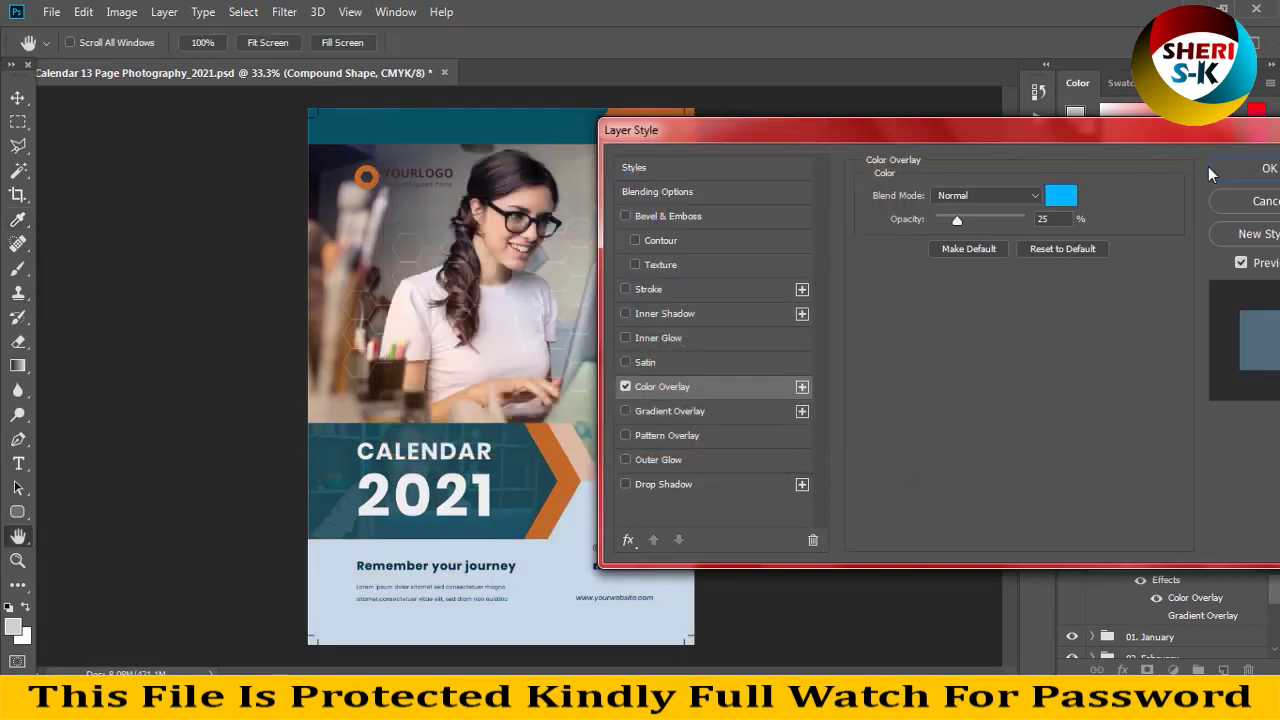
click(1266, 168)
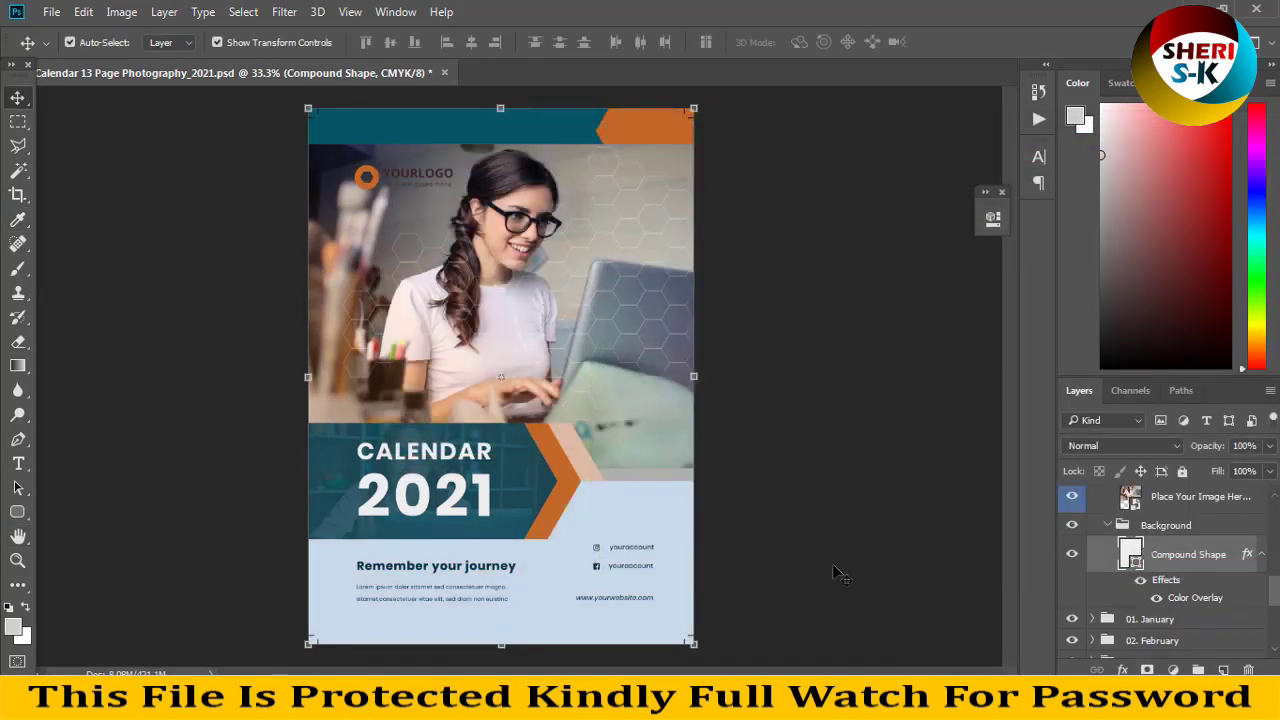
Start a Free Transform on the shape and exit it without changes.
key(ctrl+t)
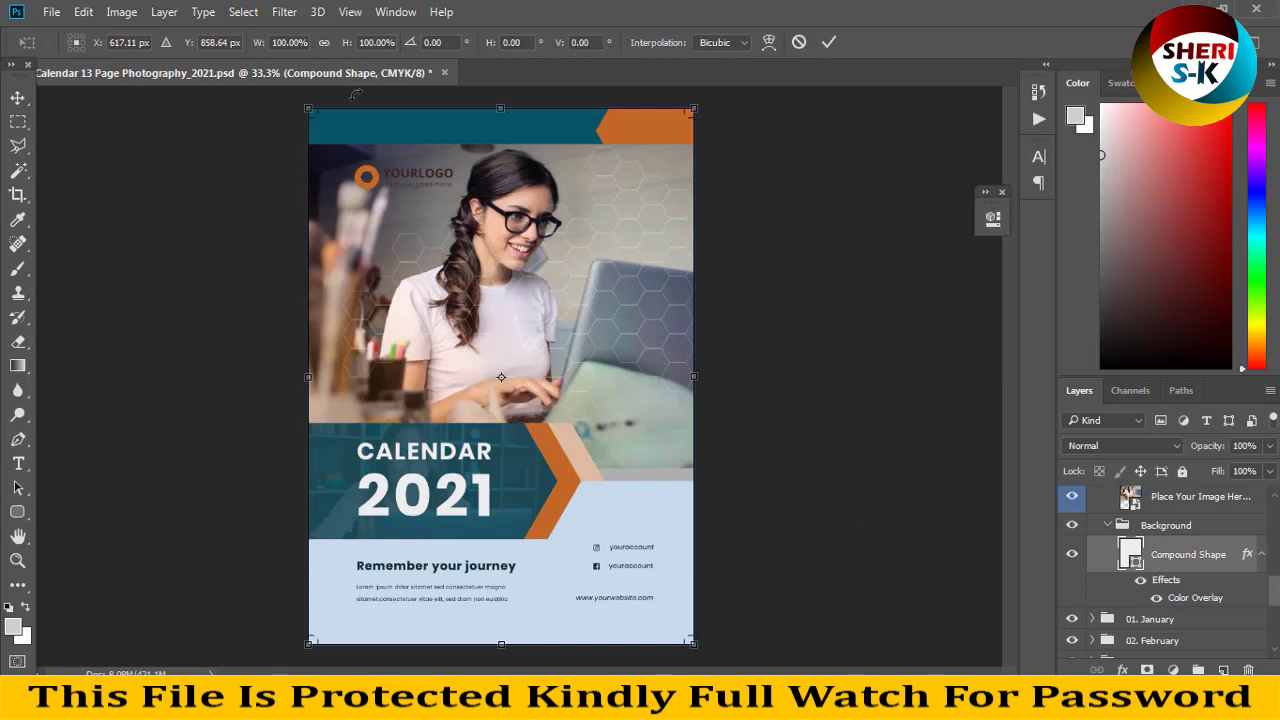
scroll(1118, 560, up, 5)
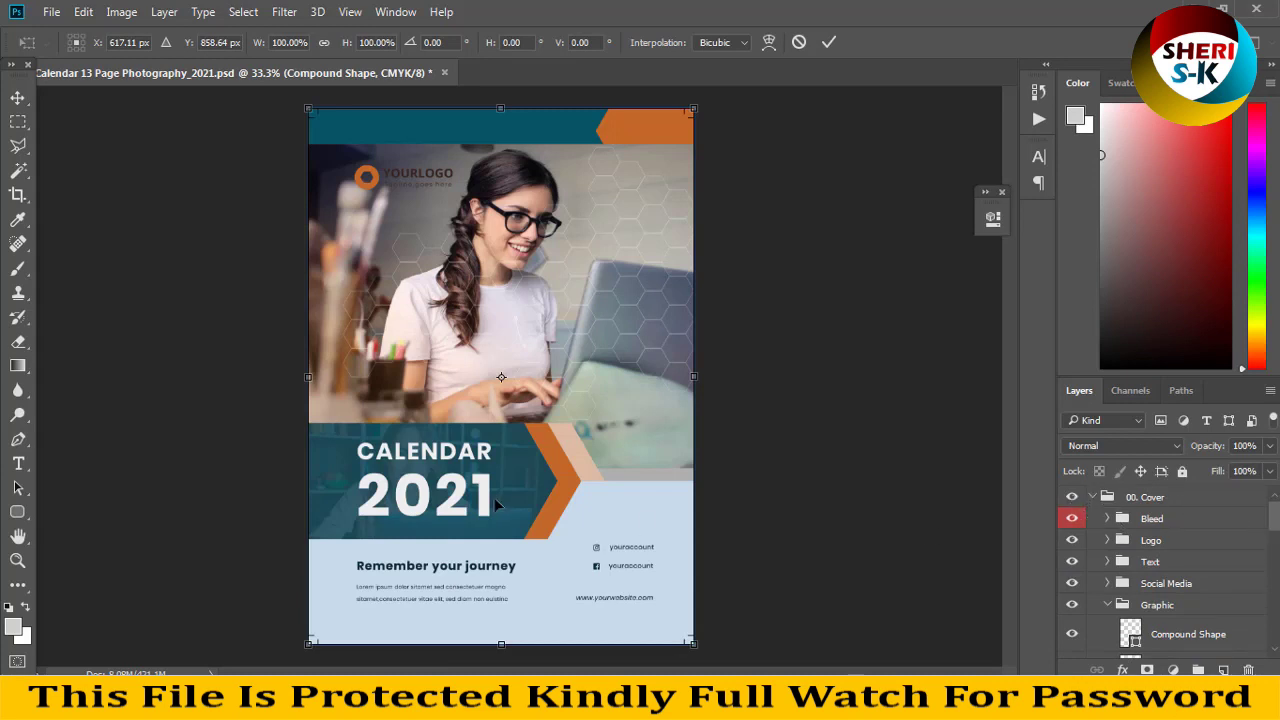
key(Return)
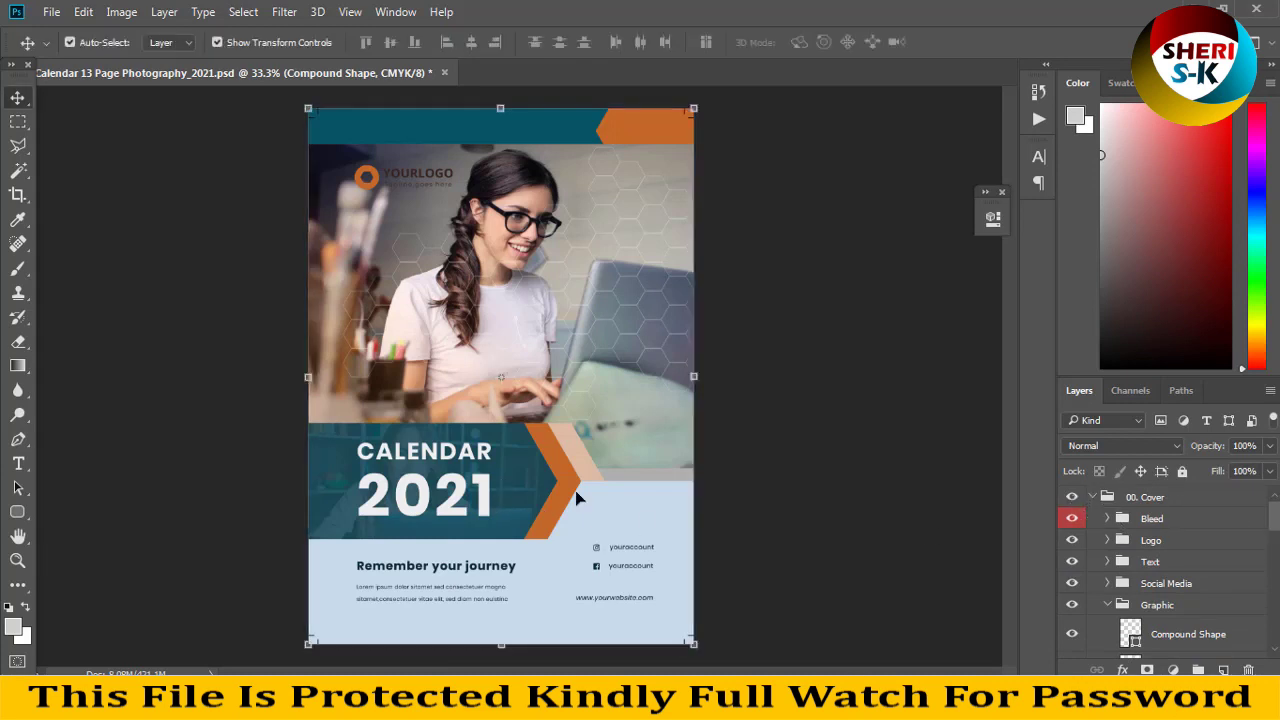
Collapse the 00. Cover group and make the 01. January page visible.
click(1093, 497)
click(1100, 518)
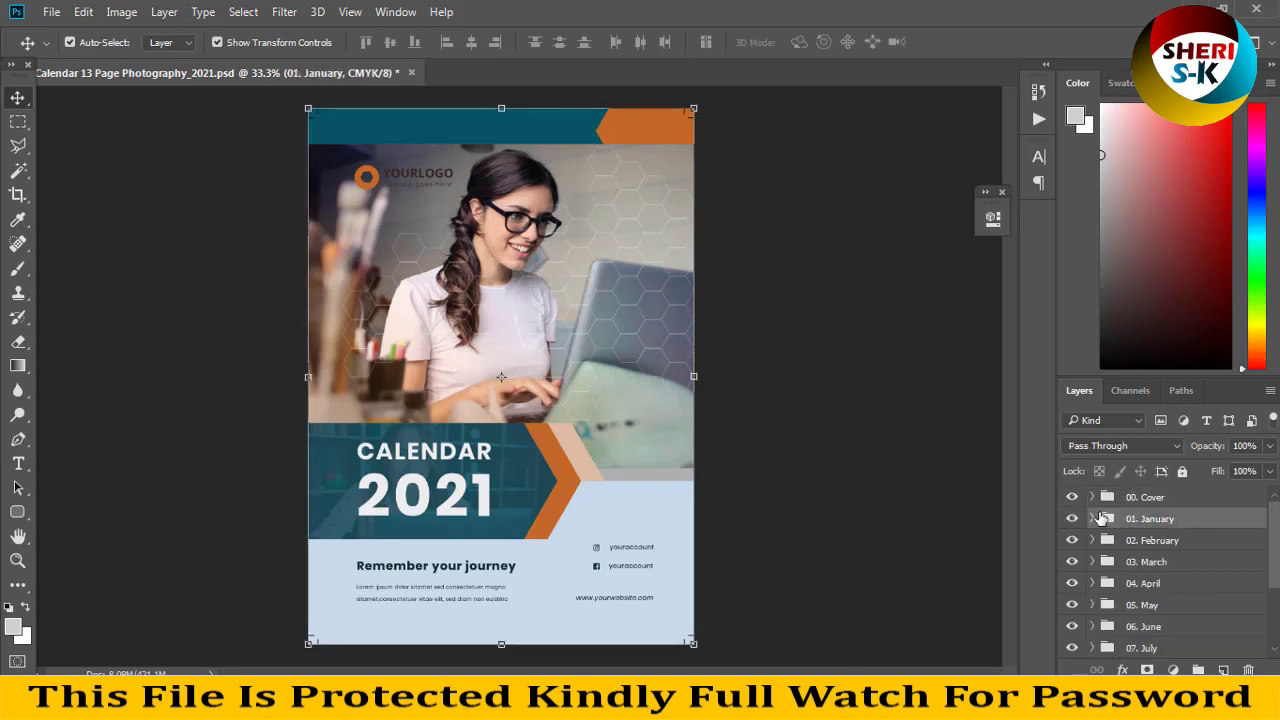
click(1072, 520)
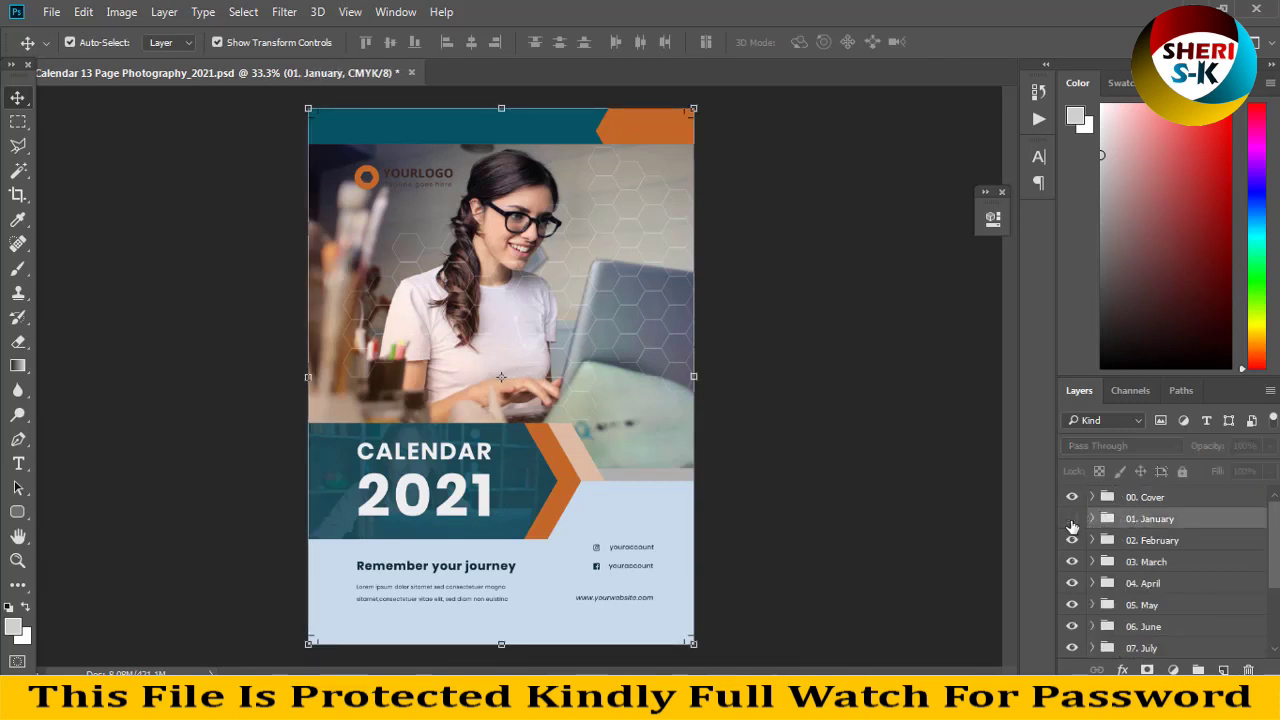
click(1072, 518)
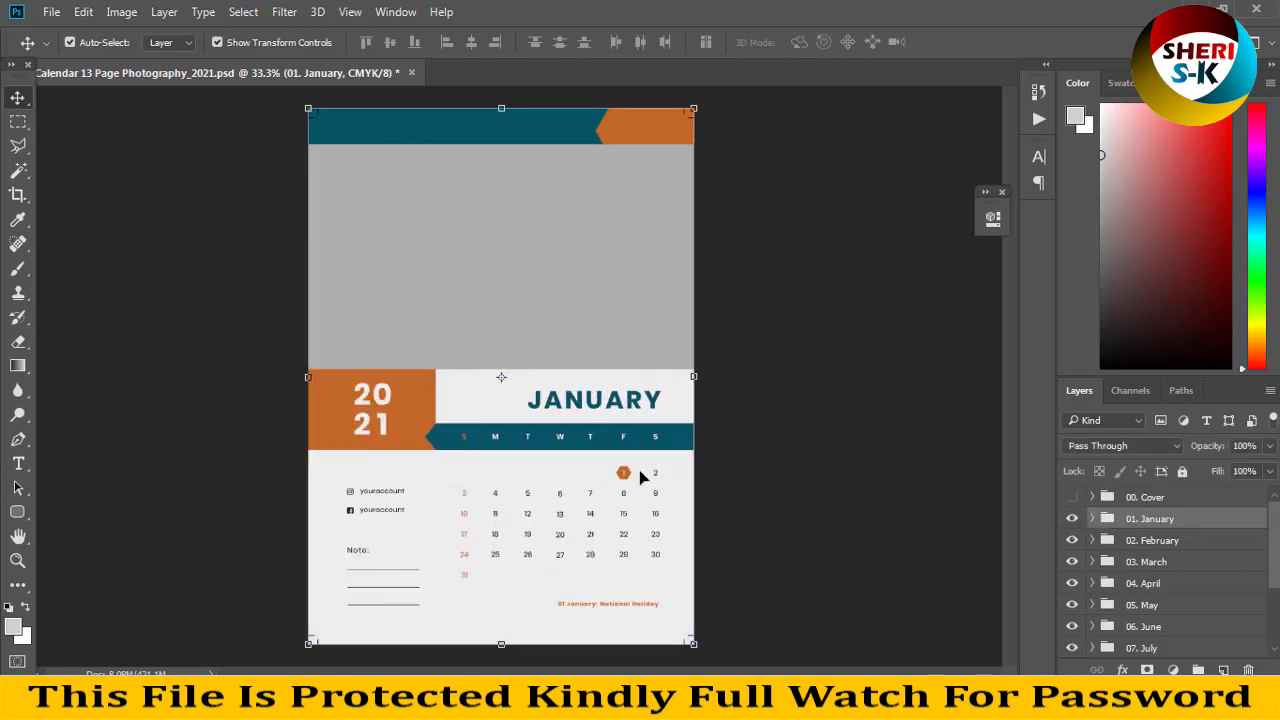
Inspect January's date 12, holiday note and Note label, then select the grey photo placeholder.
click(529, 520)
click(529, 516)
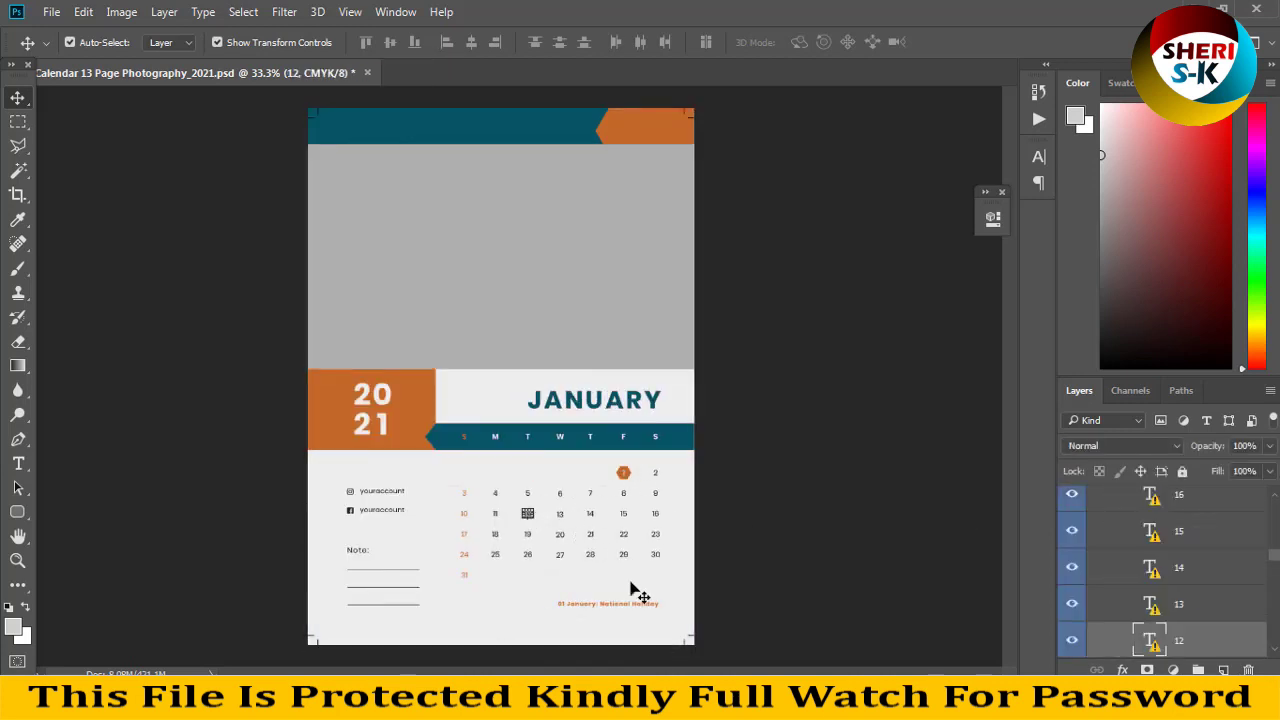
click(595, 608)
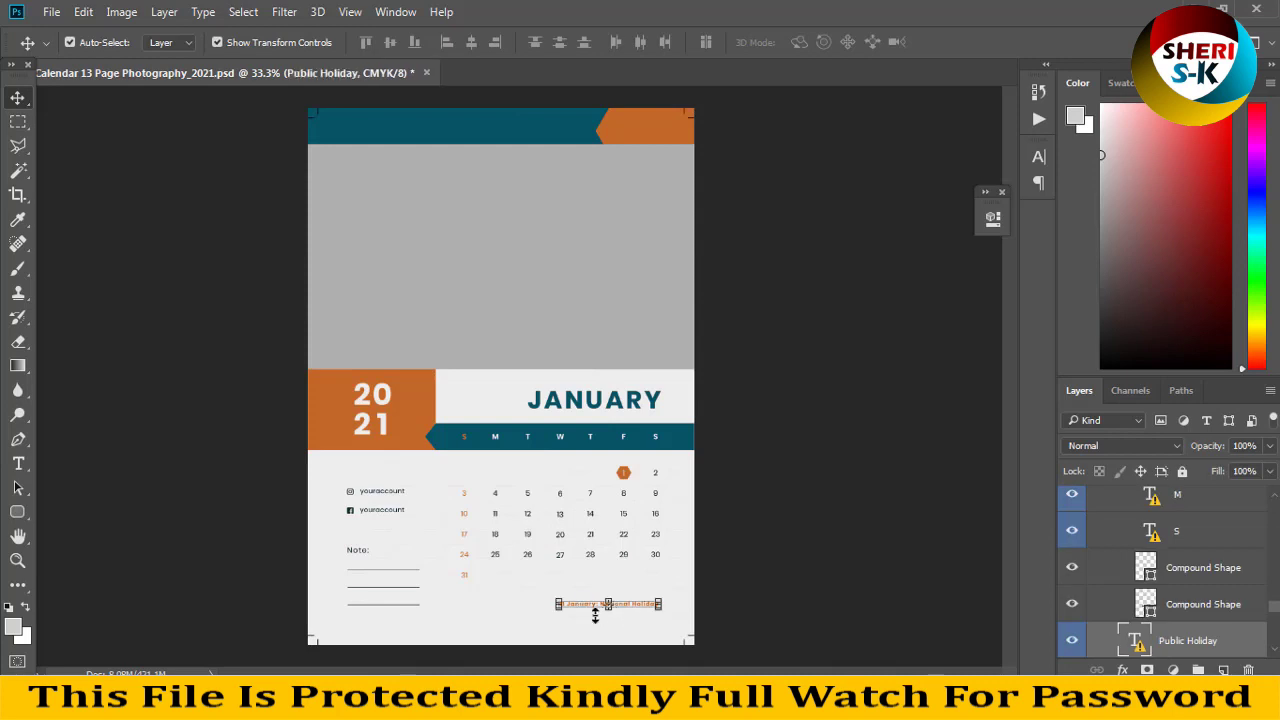
click(360, 553)
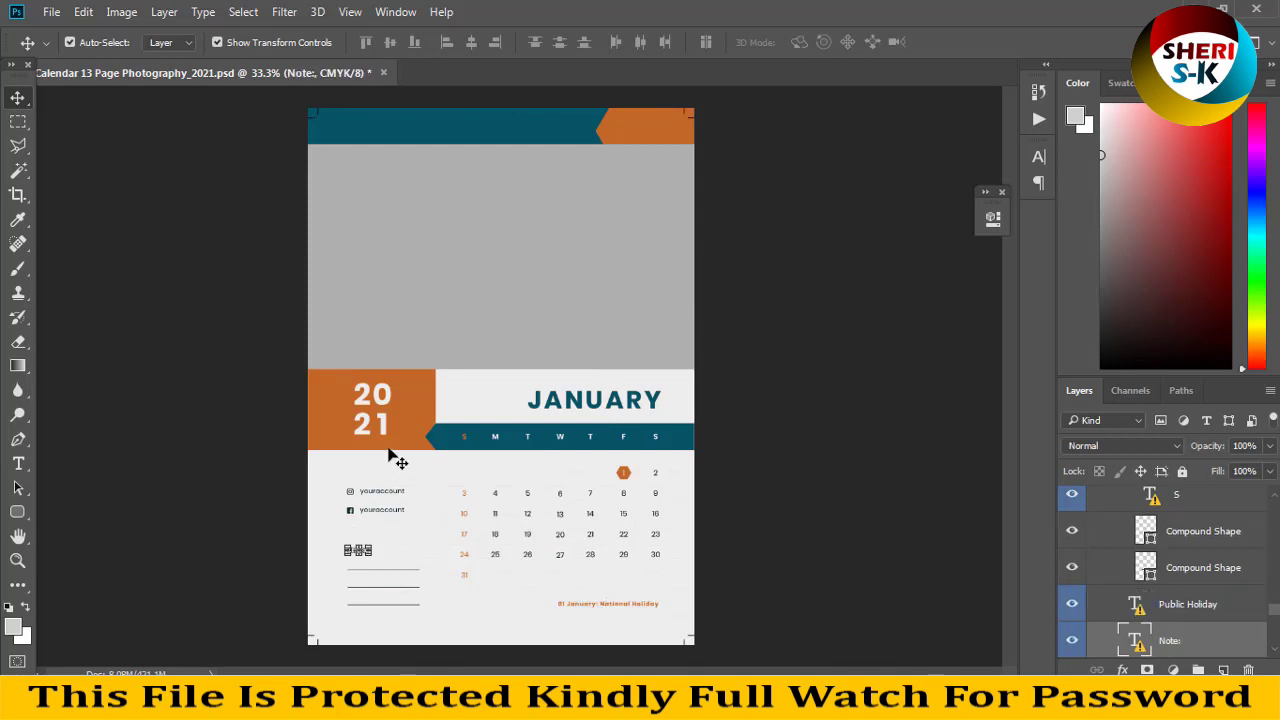
click(443, 350)
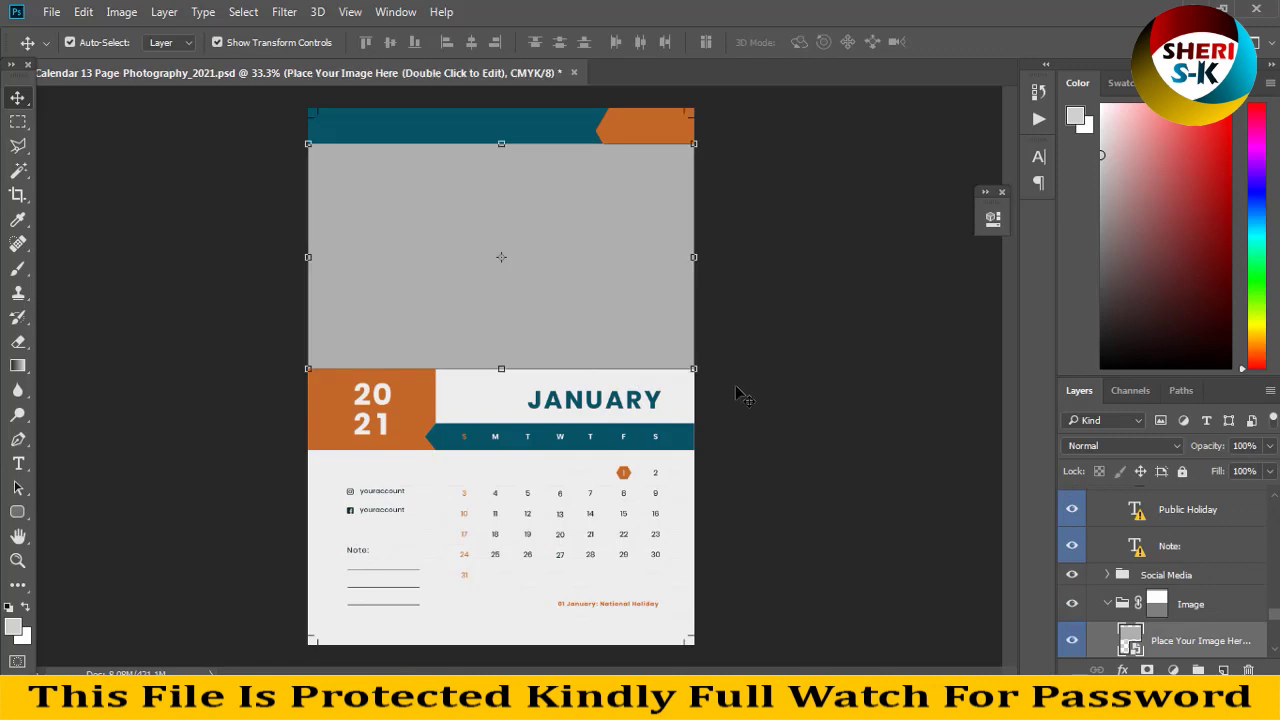
scroll(1133, 575, down, 1)
Open January's placeholder smart object and copy the woman-holding-a-card photo into it.
double_click(1131, 621)
click(51, 12)
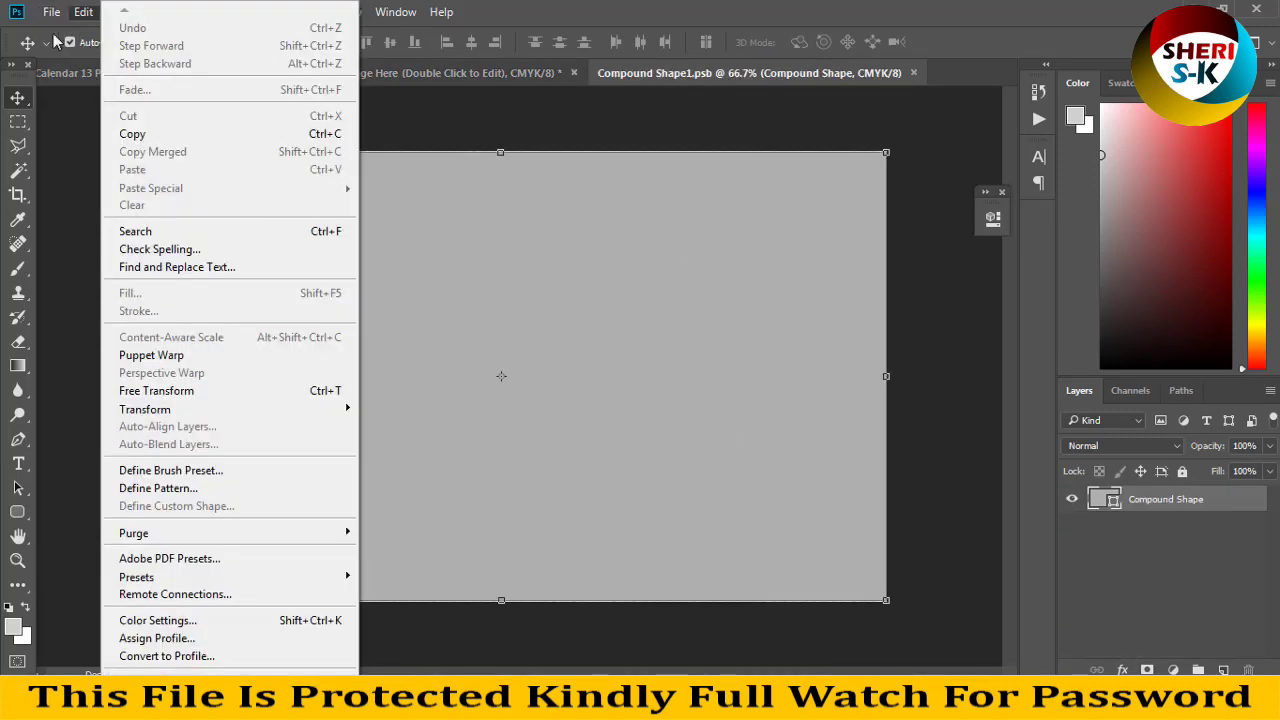
click(57, 49)
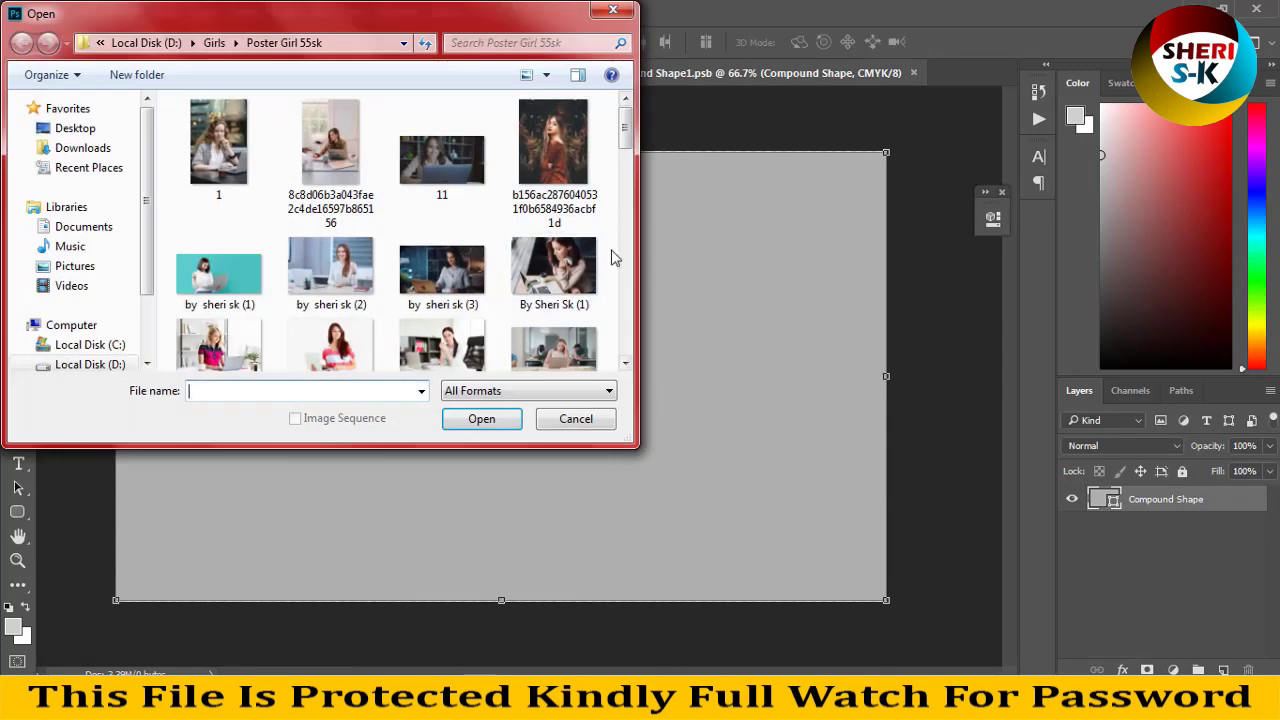
double_click(553, 268)
drag(862, 76, 1000, 215)
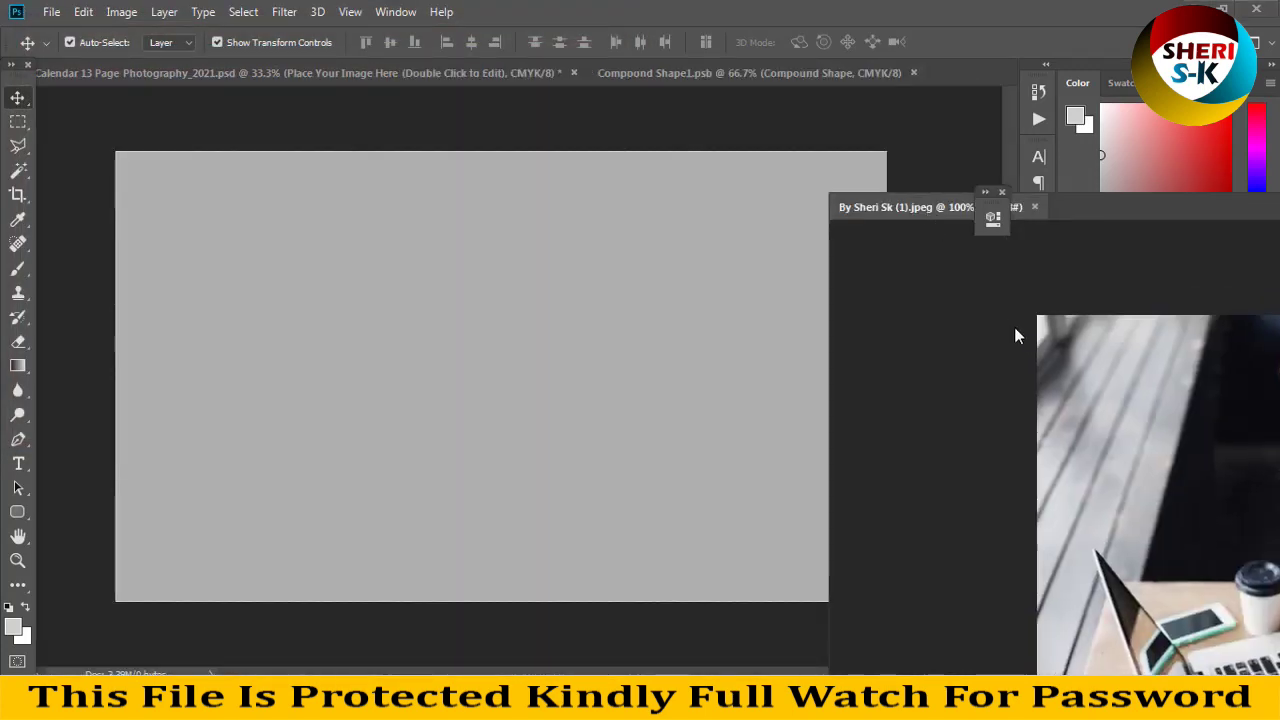
drag(1014, 327, 600, 314)
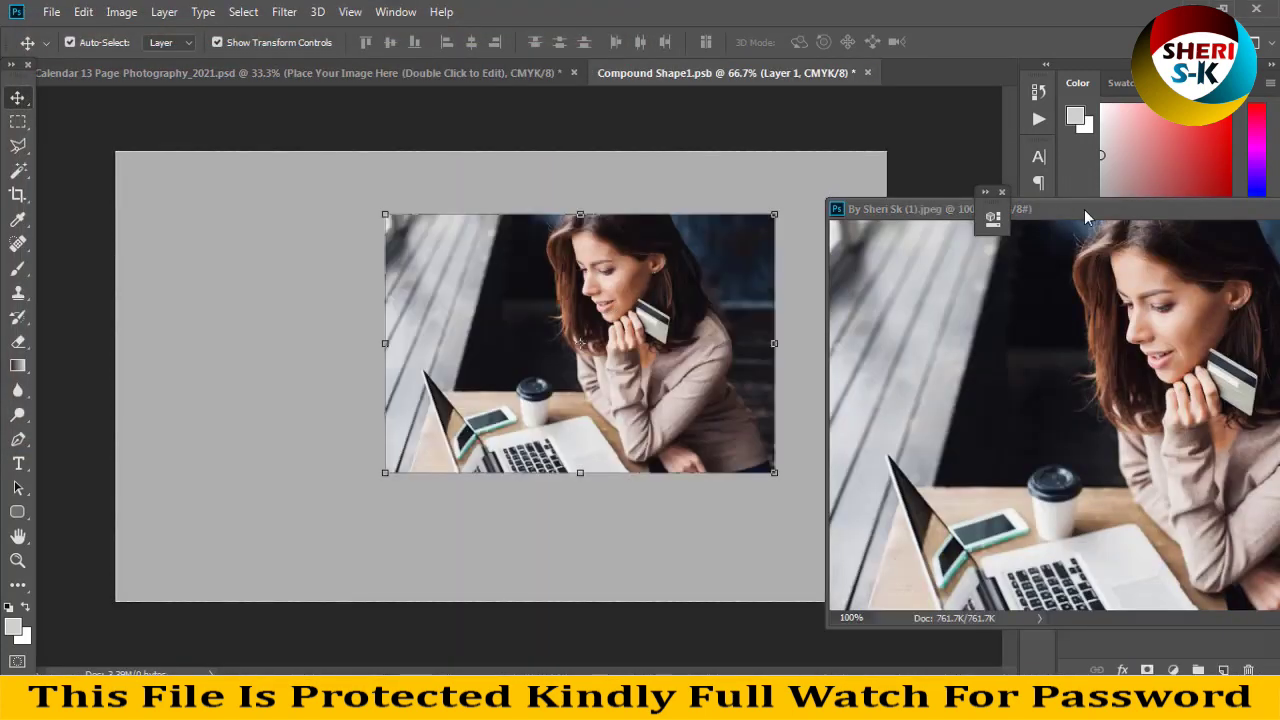
drag(1087, 217, 426, 179)
click(541, 167)
Scale and position the photo to fill the canvas, commit, and close the placeholder.
drag(563, 246, 292, 183)
drag(517, 417, 965, 555)
drag(662, 423, 659, 408)
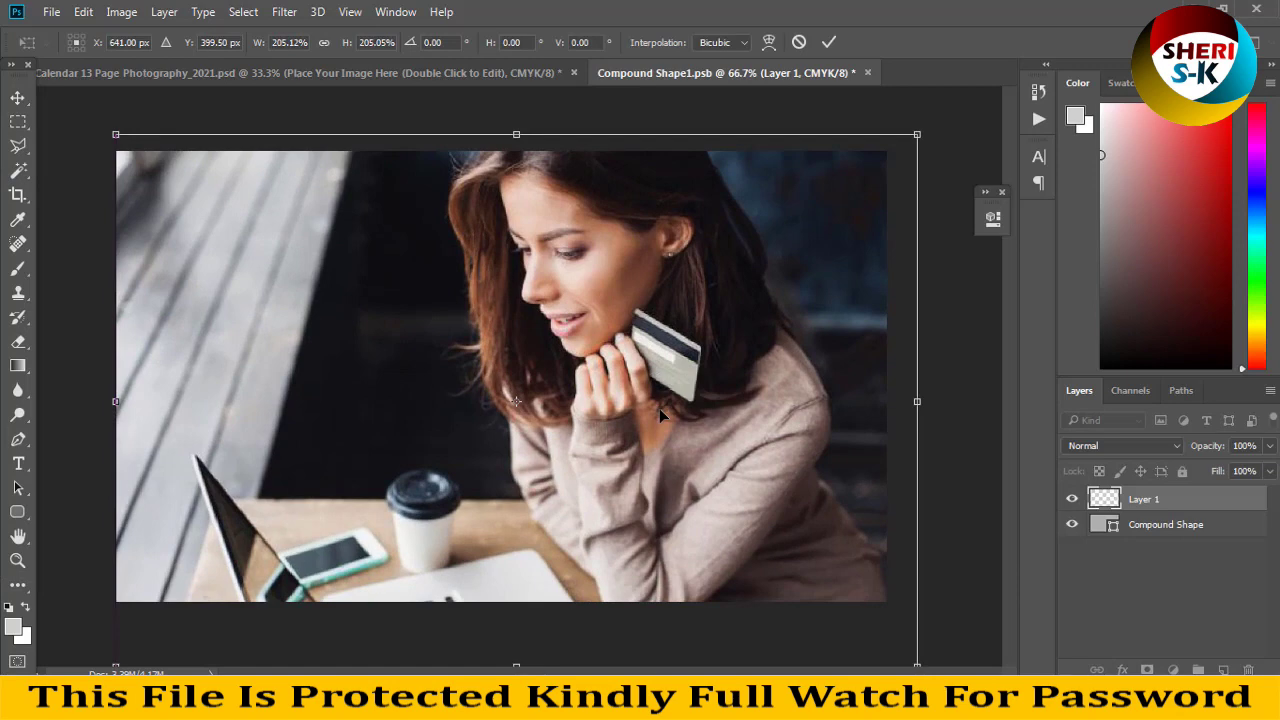
key(Return)
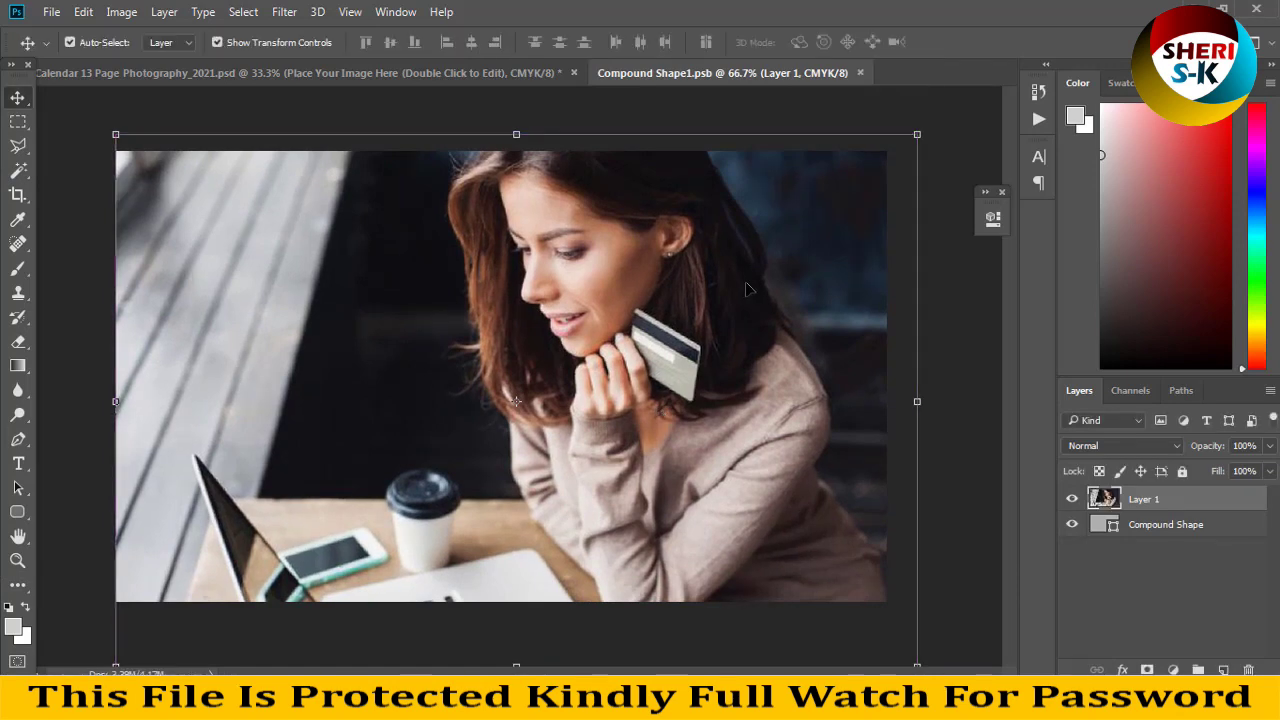
click(860, 73)
Deselect the layer and close the calendar document, choosing not to save changes.
click(770, 367)
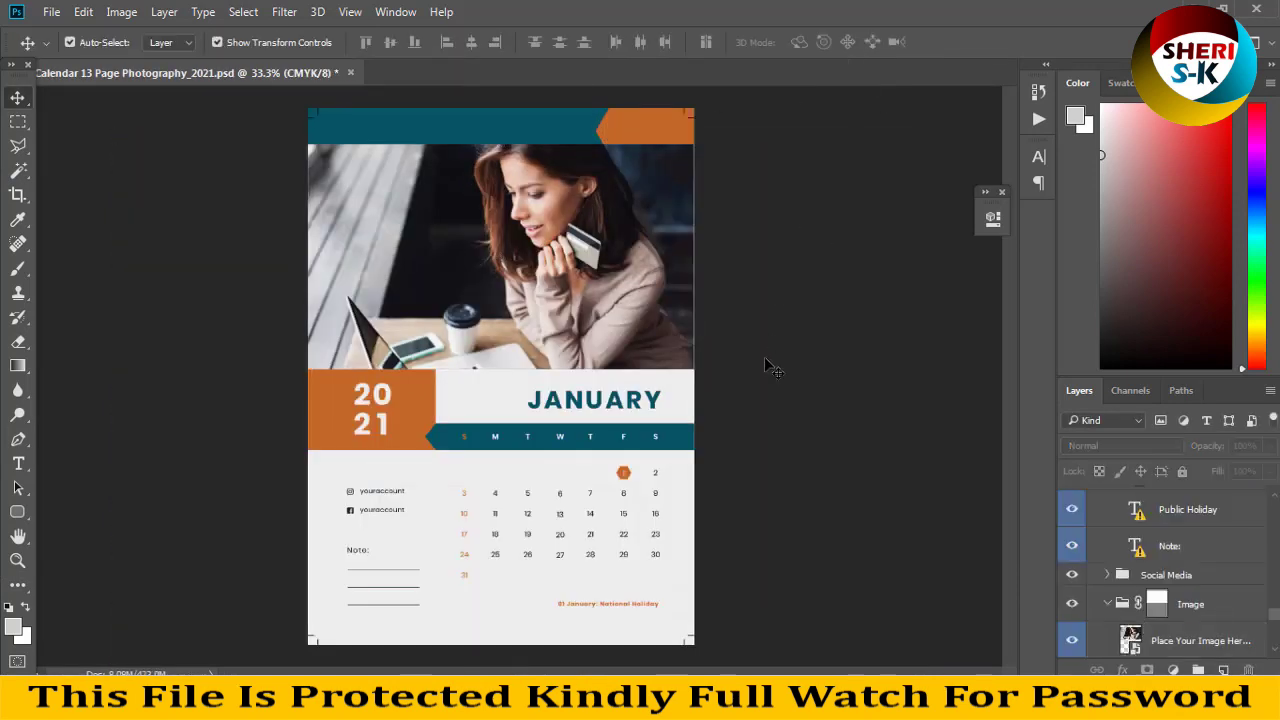
click(350, 72)
click(645, 278)
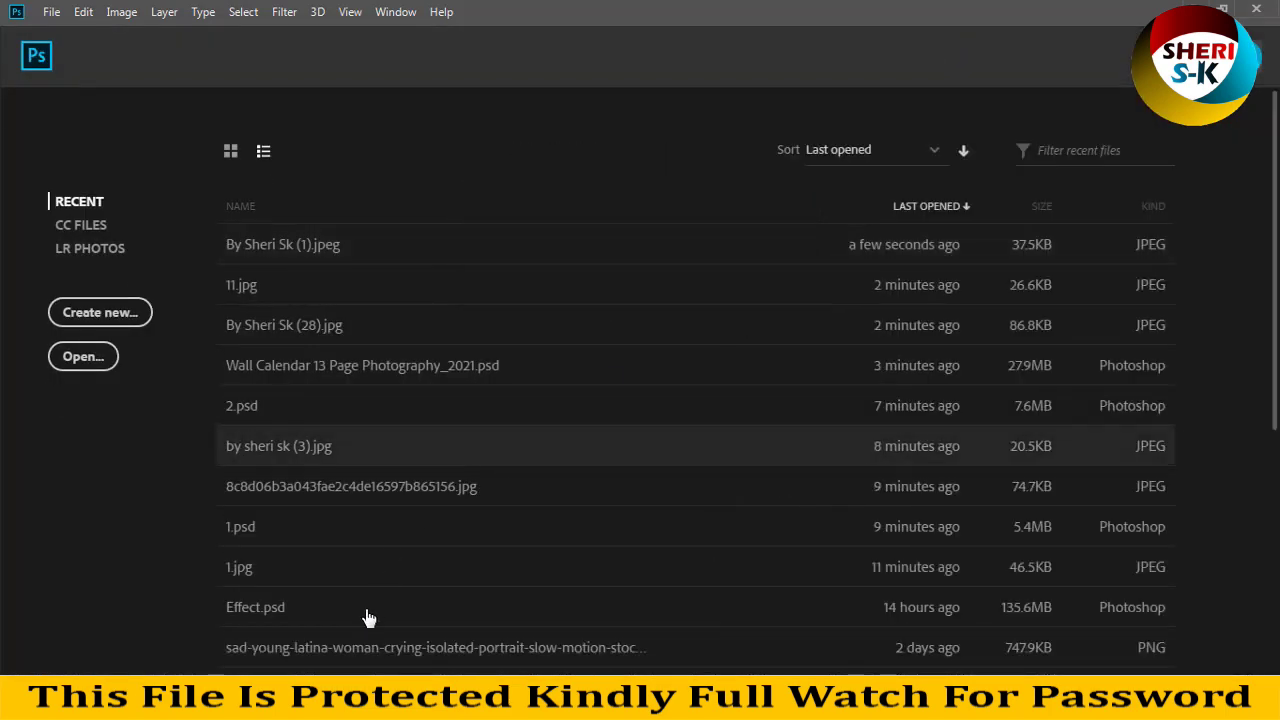